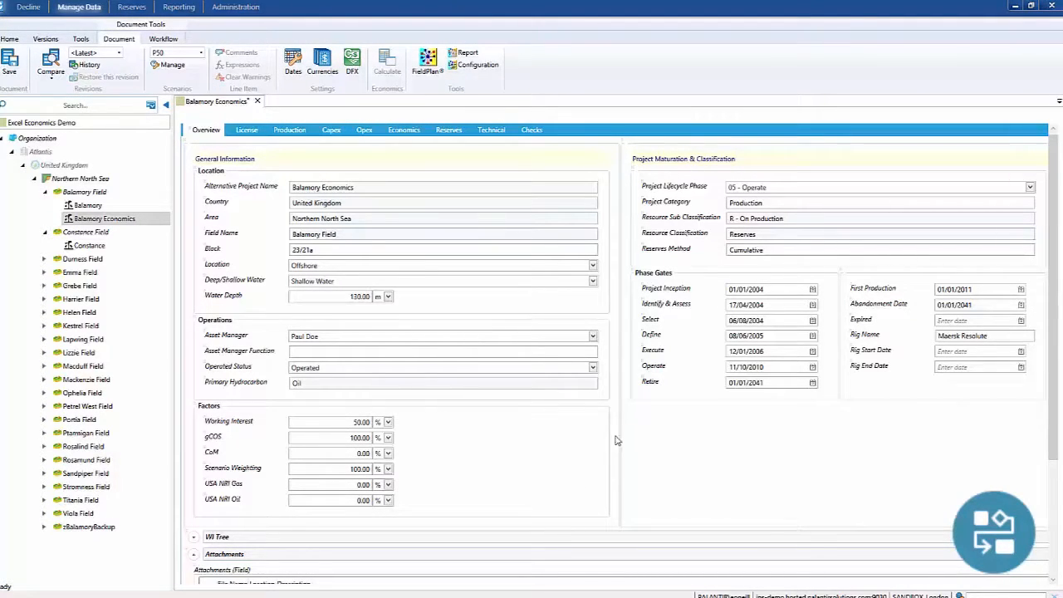
Review the Balamory Economics production data, including the Liquid section, and open the project's economics model.
left_click(289, 131)
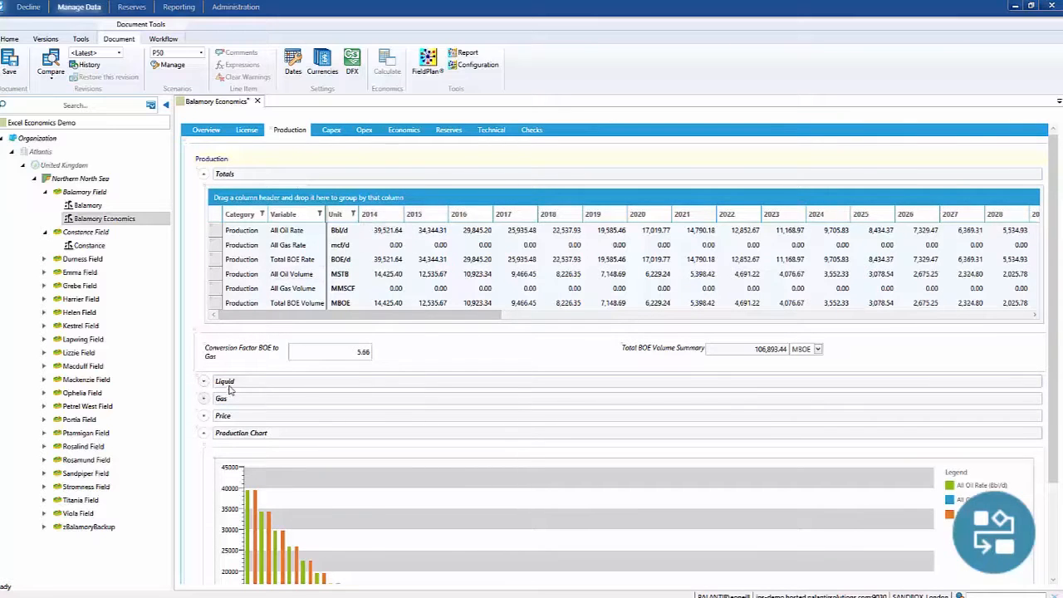
left_click(202, 381)
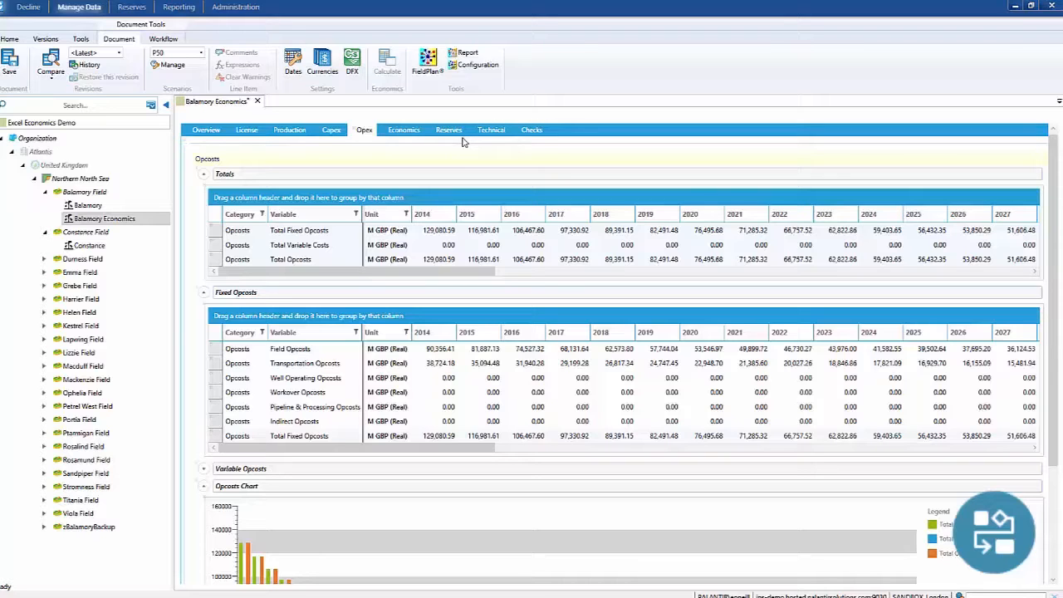
left_click(404, 130)
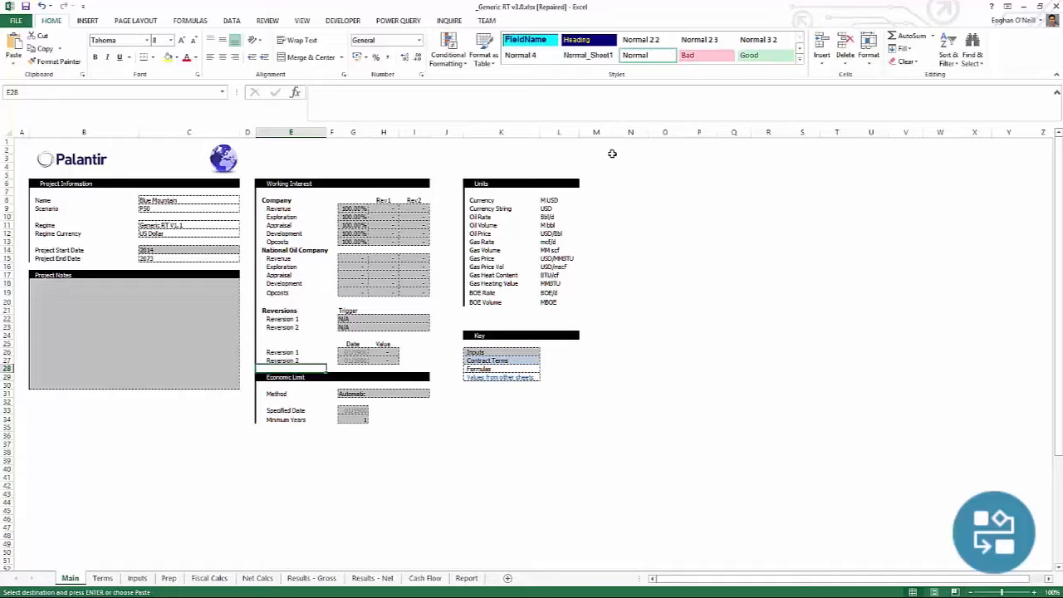
In the Generic RT v3.0 workbook in Excel, view the Main sheet and the Liquid 1 Rate inputs for 2014 to 2038.
left_click(284, 519)
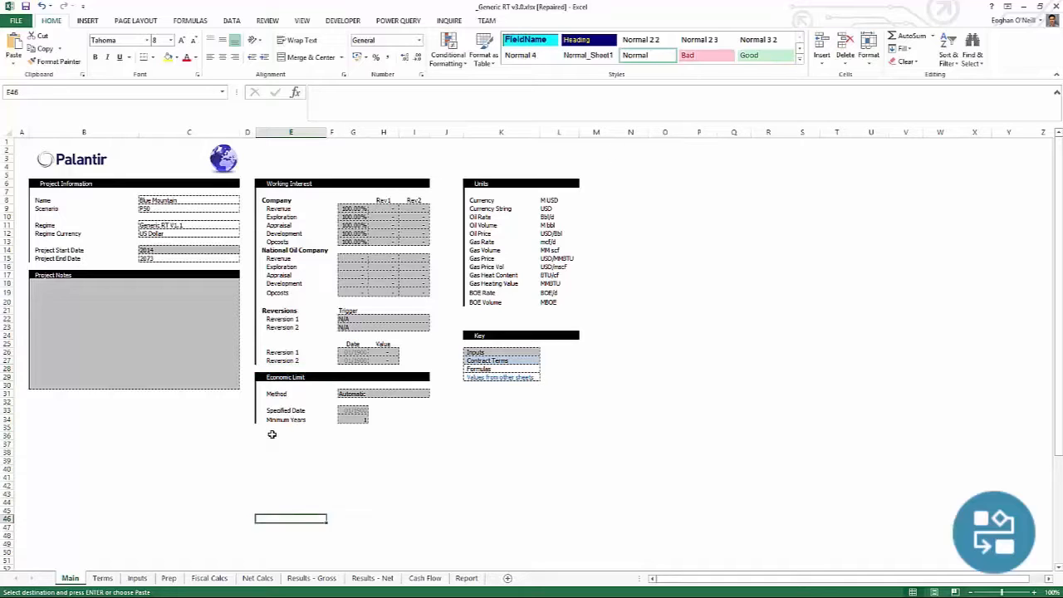
left_click(274, 435)
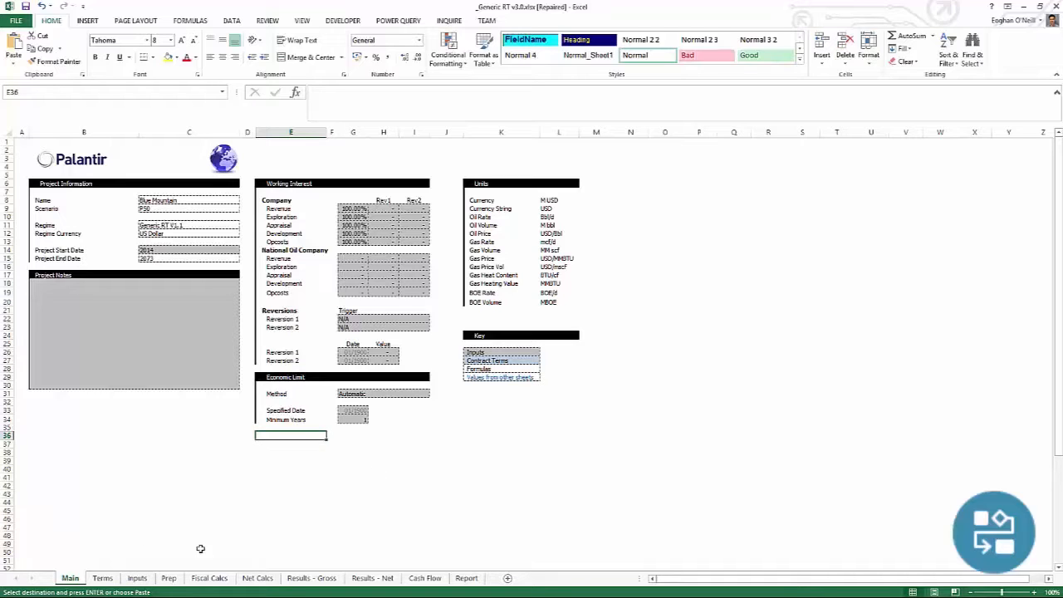
left_click(137, 577)
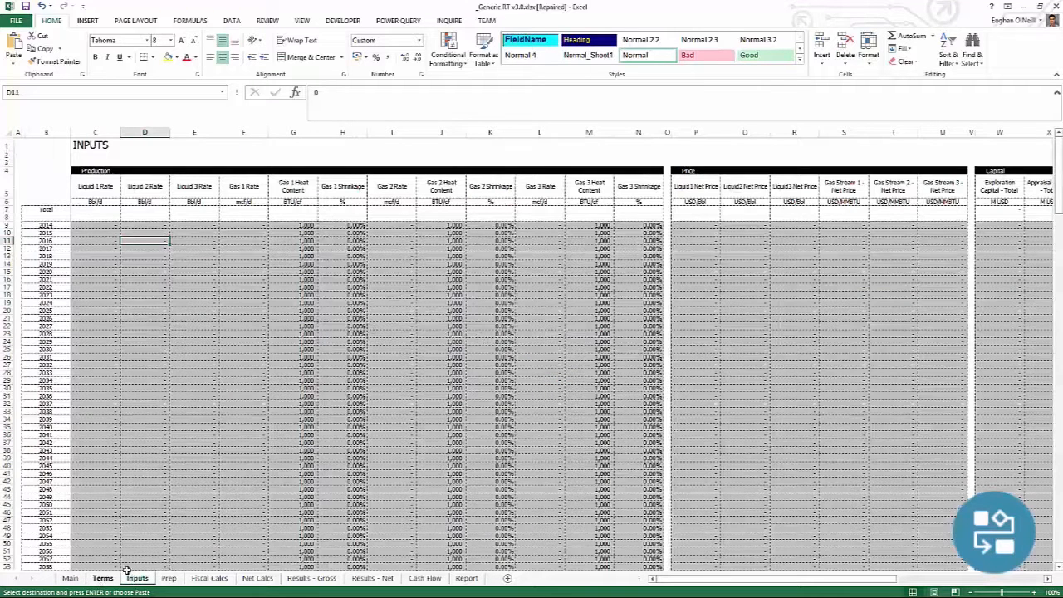
left_click(94, 234)
left_click_drag(83, 226, 95, 411)
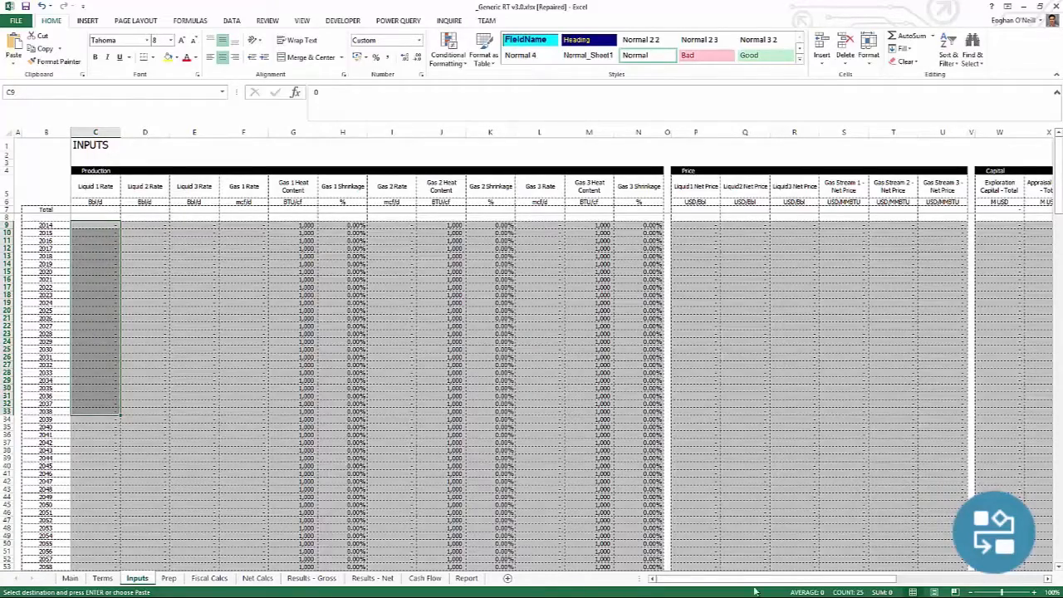
Examine the Exploration Capital inputs for 2014 to 2026, and view the Cash Flow and Report sheets.
scroll(759, 232, "right", 4)
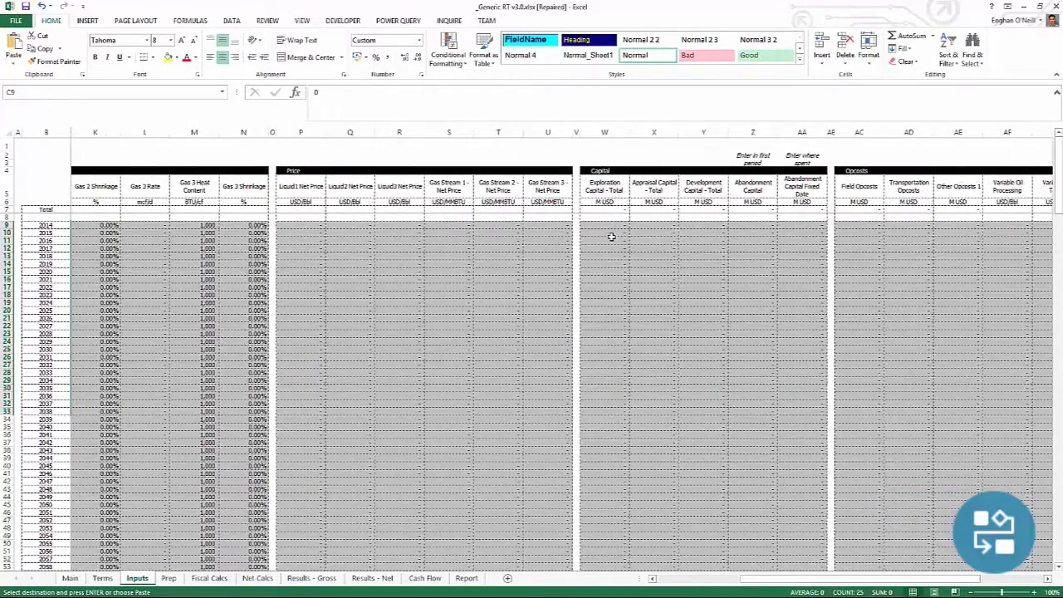
left_click_drag(611, 226, 616, 321)
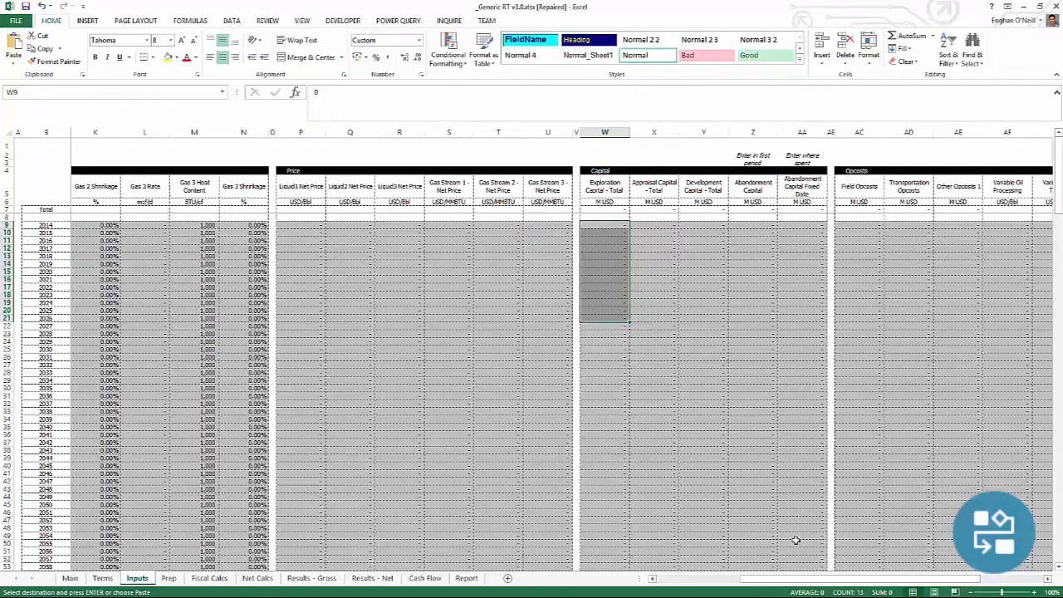
left_click_drag(831, 580, 803, 581)
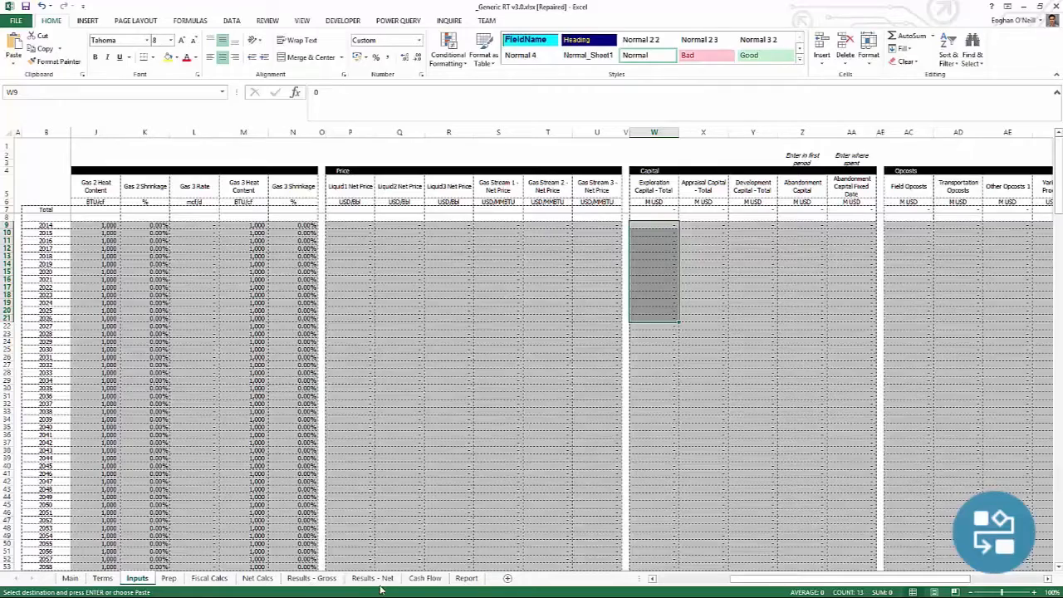
left_click_drag(780, 581, 705, 581)
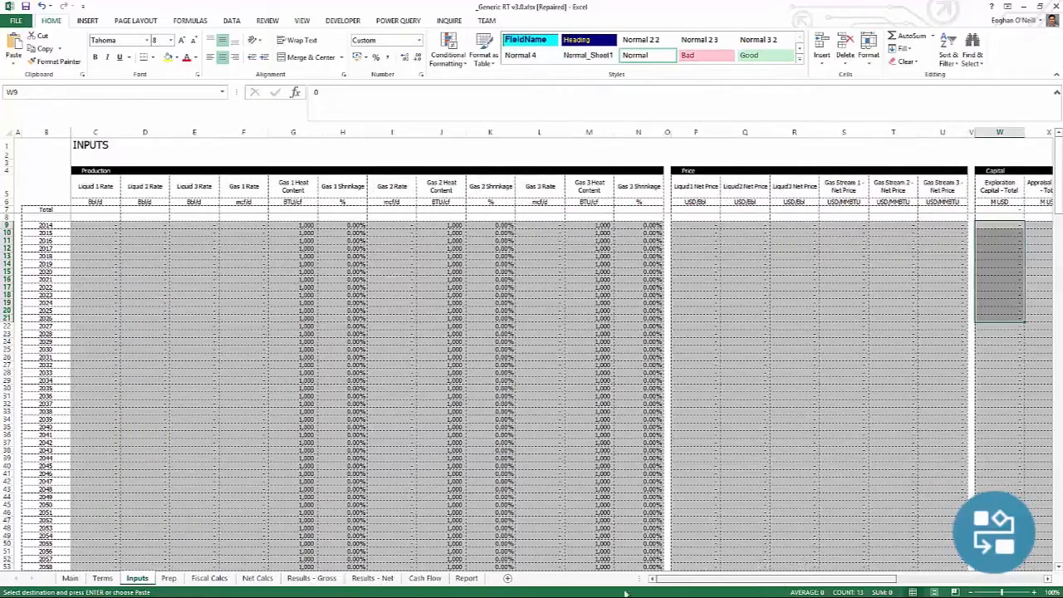
left_click(424, 579)
left_click(467, 579)
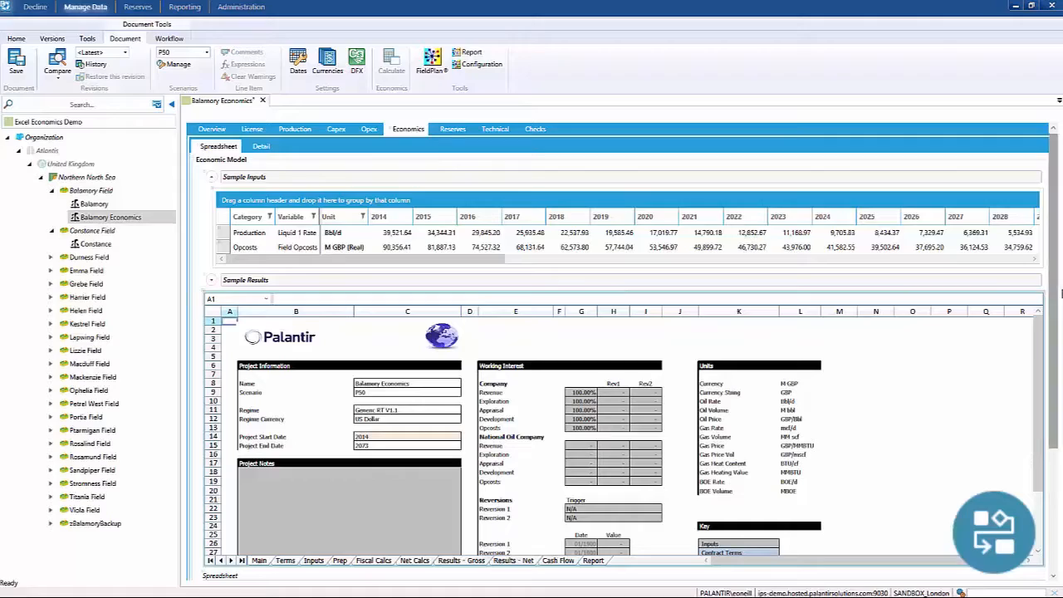
In the Balamory Economics document in Palantir, check the attachment options of the file behind the embedded spreadsheet.
scroll(1052, 322, "down", 3)
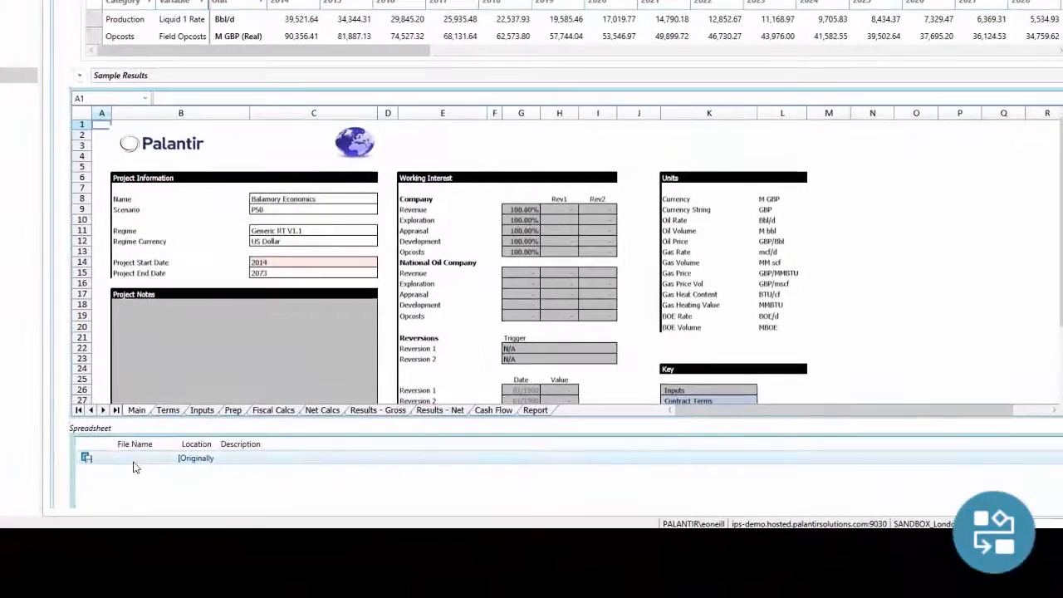
right_click(137, 465)
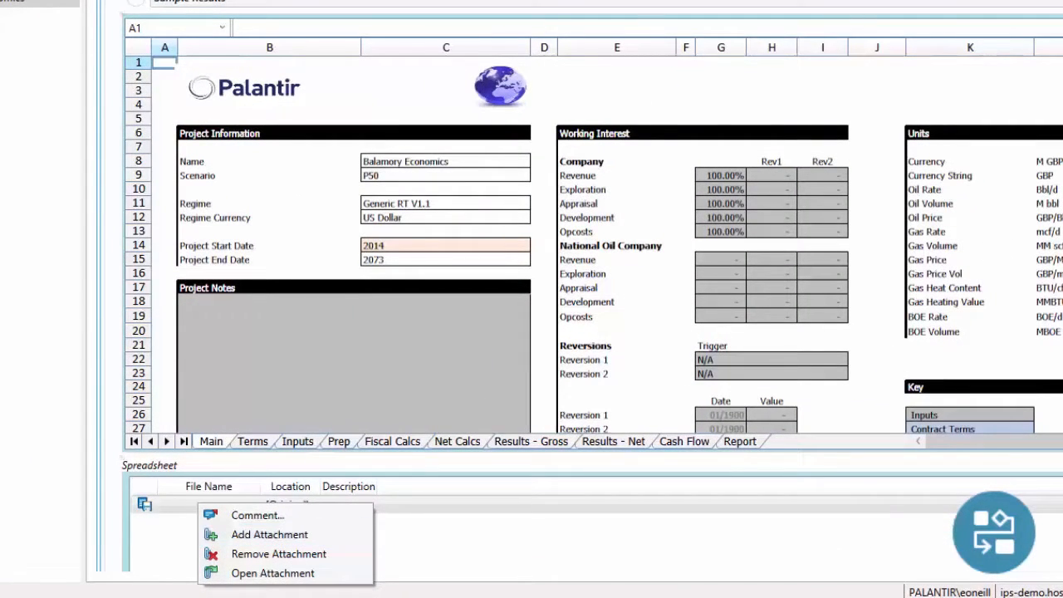
key("Escape")
scroll(591, 266, "up", 1)
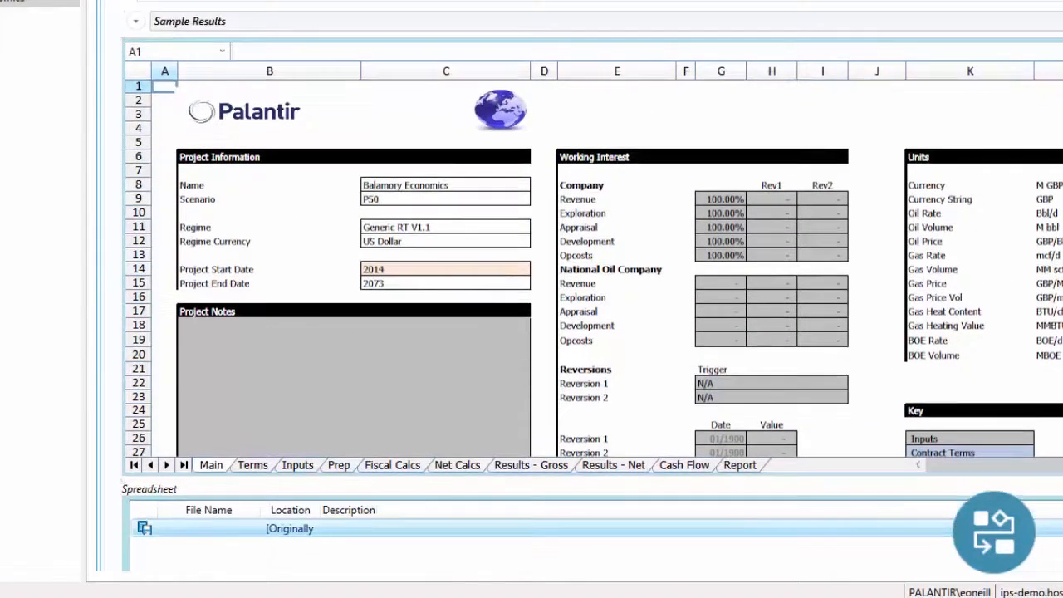
scroll(342, 361, "up", 2)
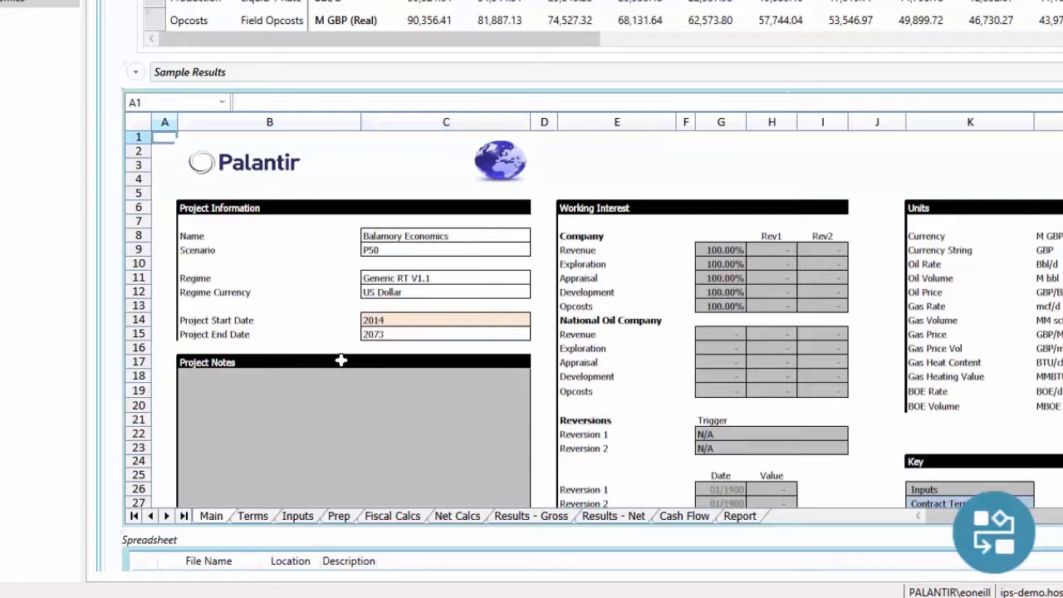
Inspect the GetData formula and its "Liquid 1 Rate" argument in cell C9 of the embedded Inputs sheet.
left_click(299, 518)
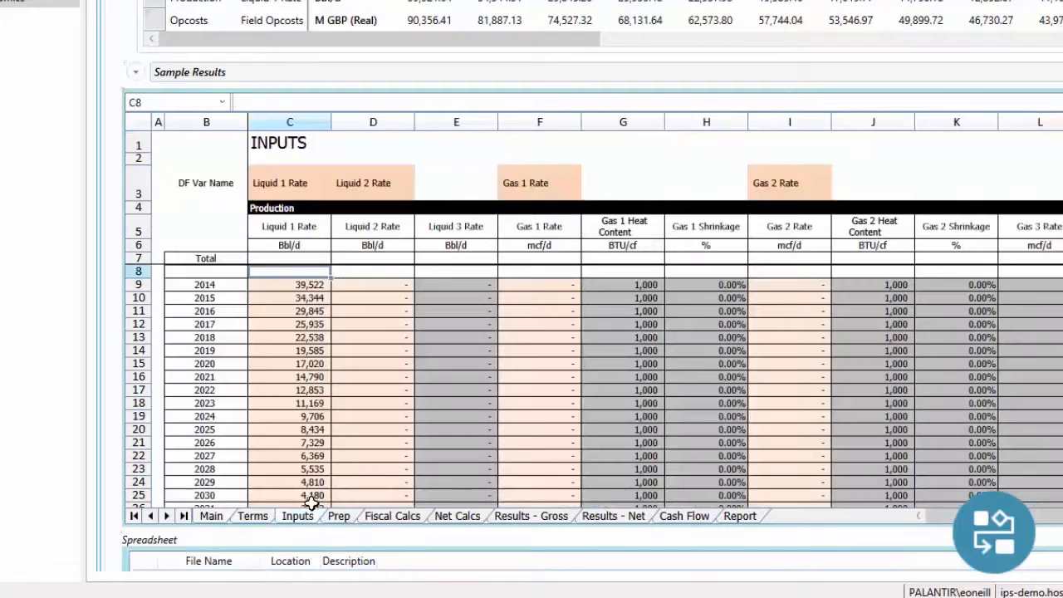
left_click(296, 286)
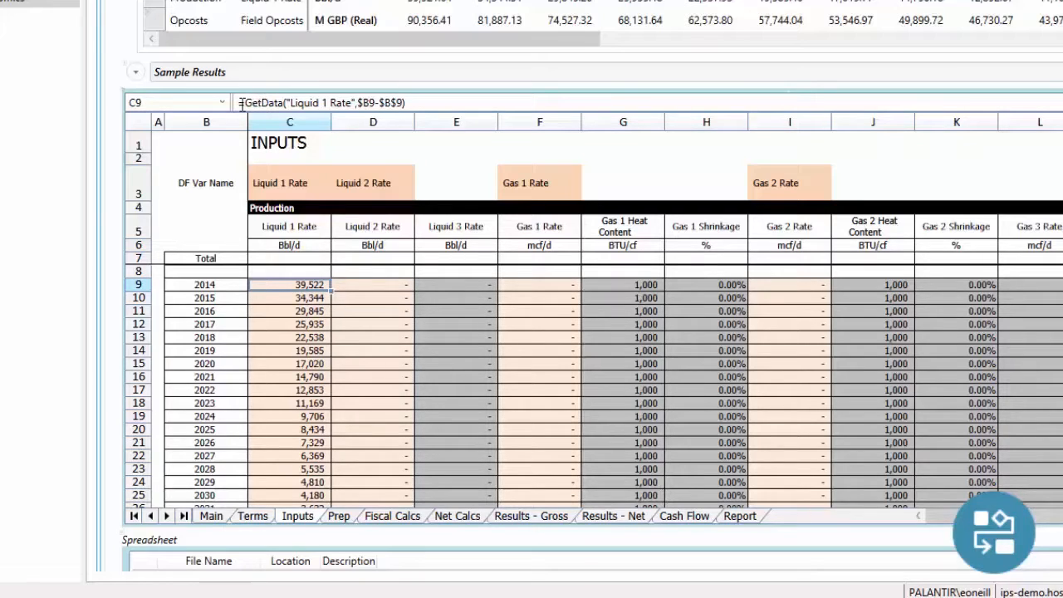
left_click_drag(240, 102, 405, 102)
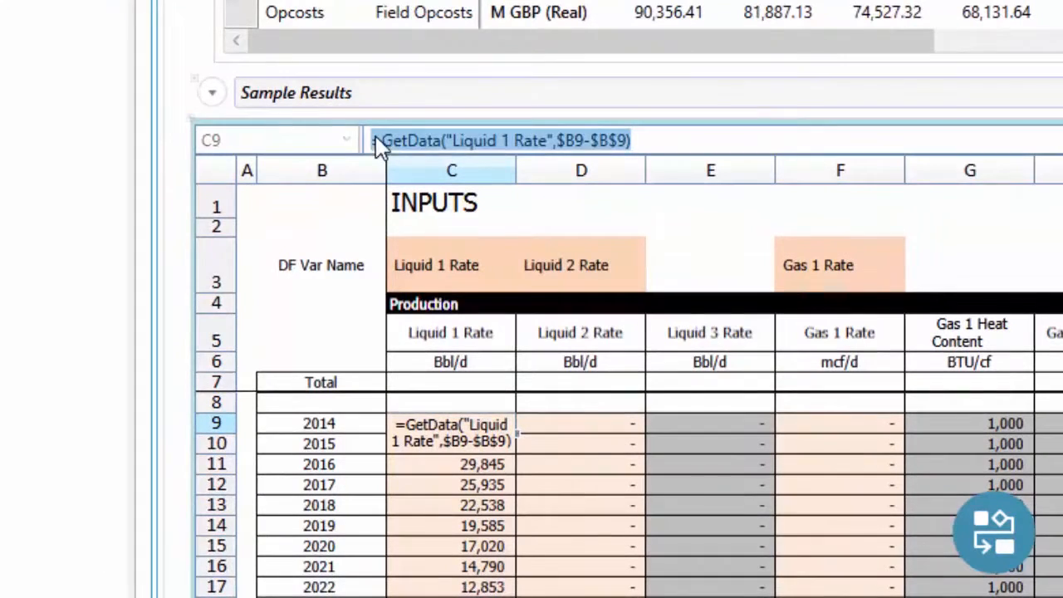
left_click(458, 142)
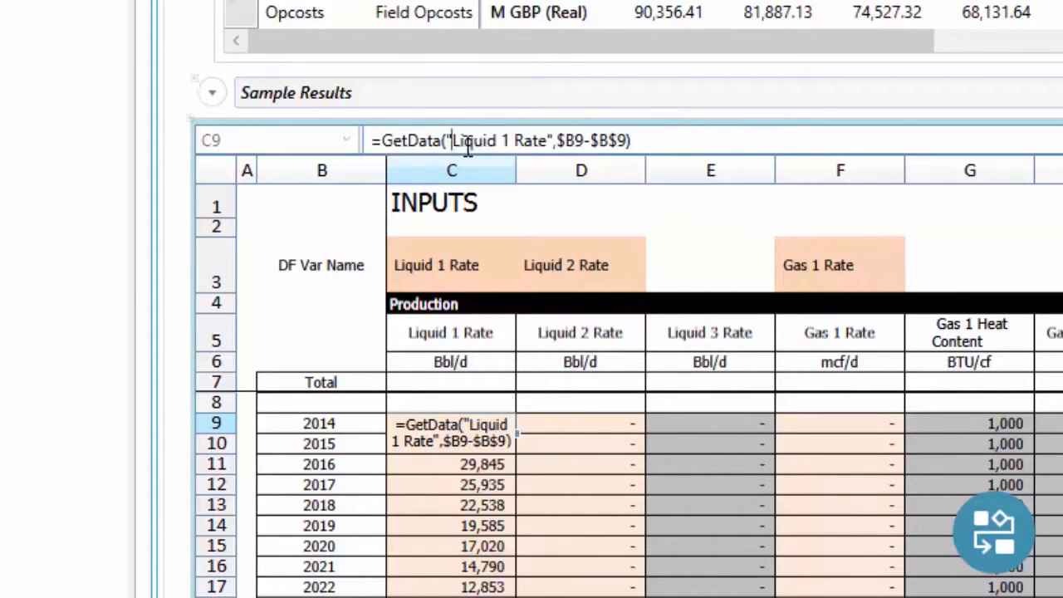
left_click_drag(546, 138, 451, 138)
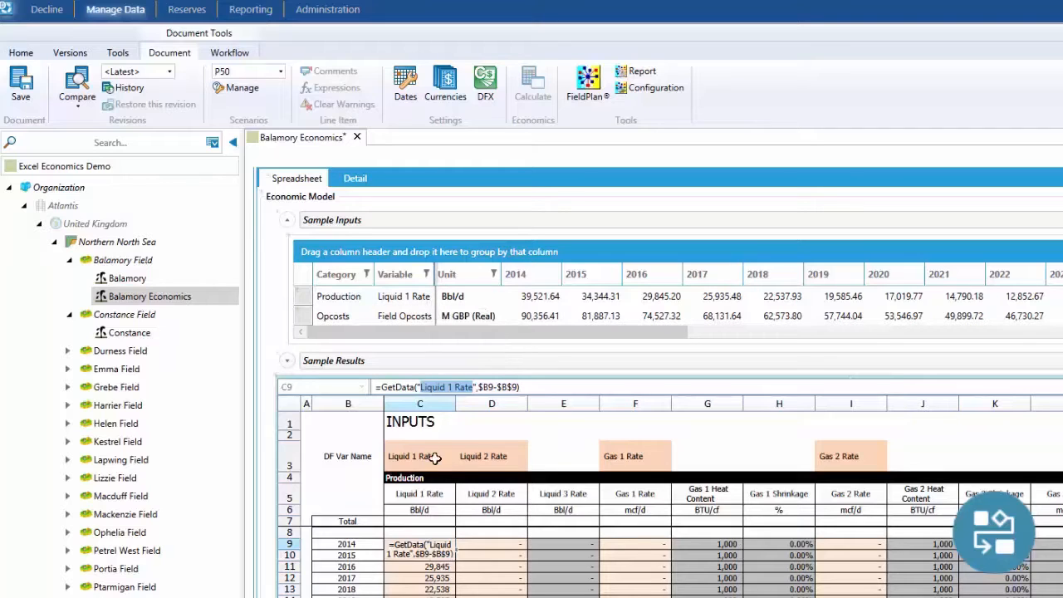
left_click(480, 388)
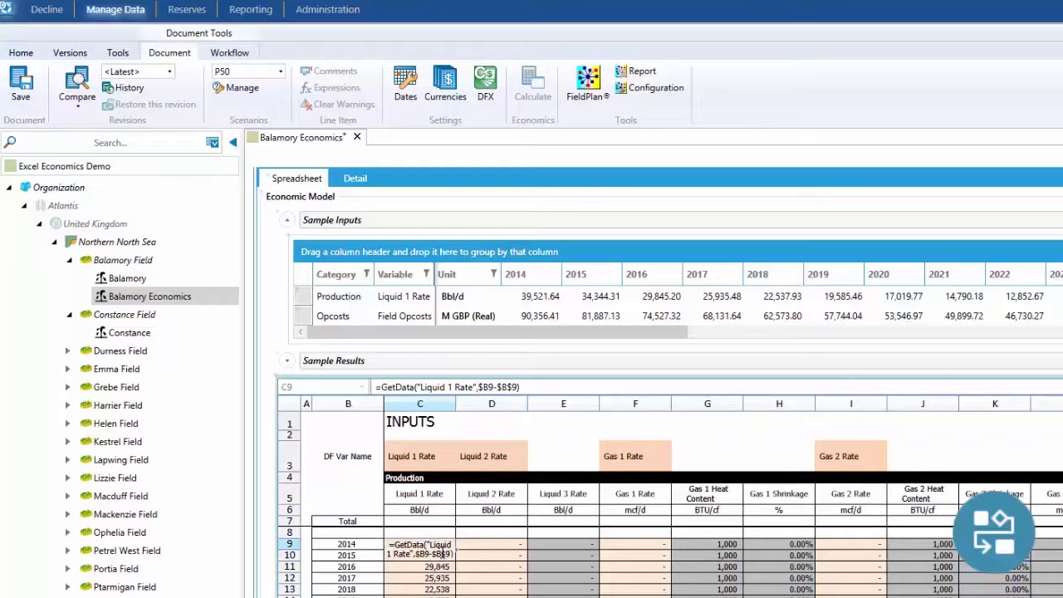
key("Return")
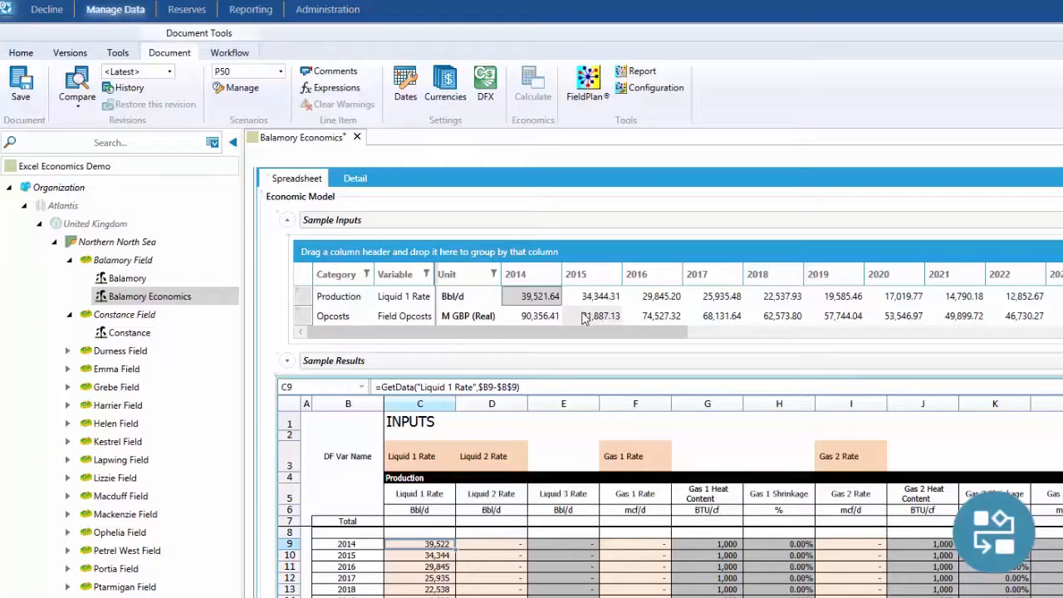
Set the 2014 Liquid 1 Rate in the sample inputs to 50000 Bbl/d.
type("50000")
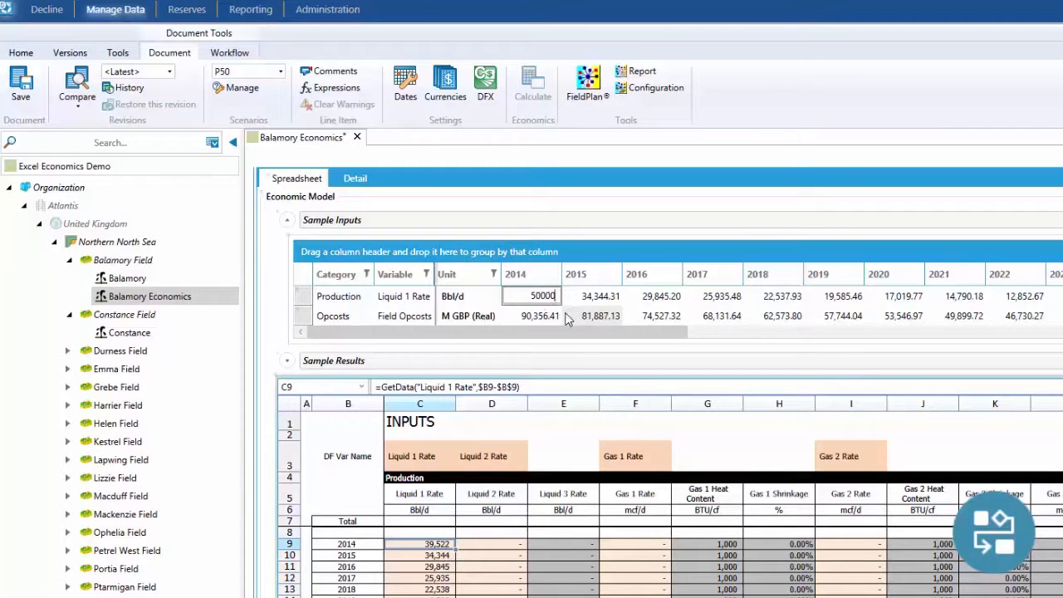
key("Return")
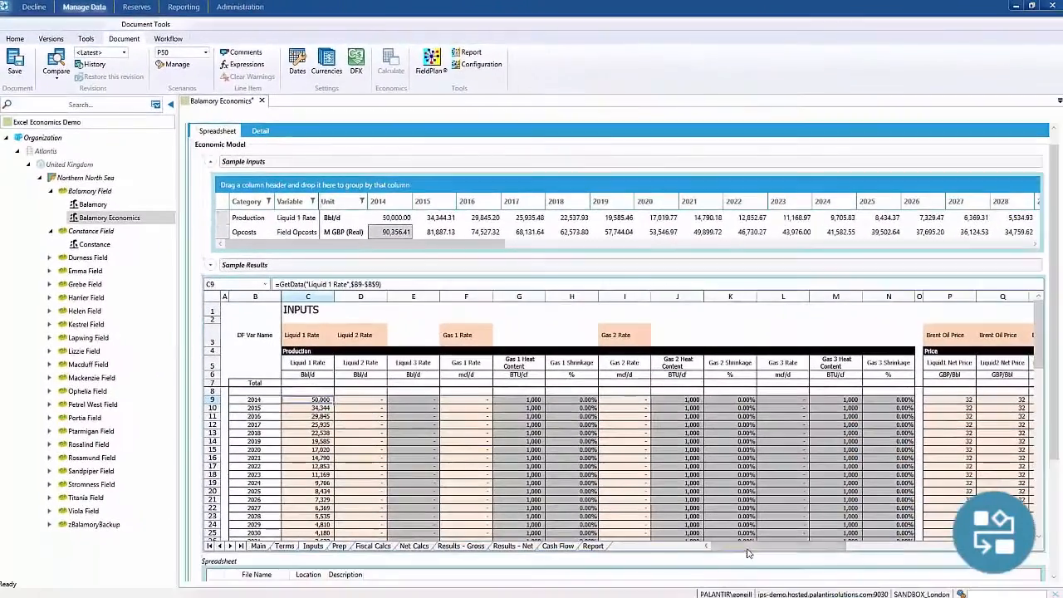
Inspect the GetData formulas of the Field Opcosts for 2014 and 2015 and the Transportation Opcosts for 2014.
left_click_drag(747, 553, 863, 552)
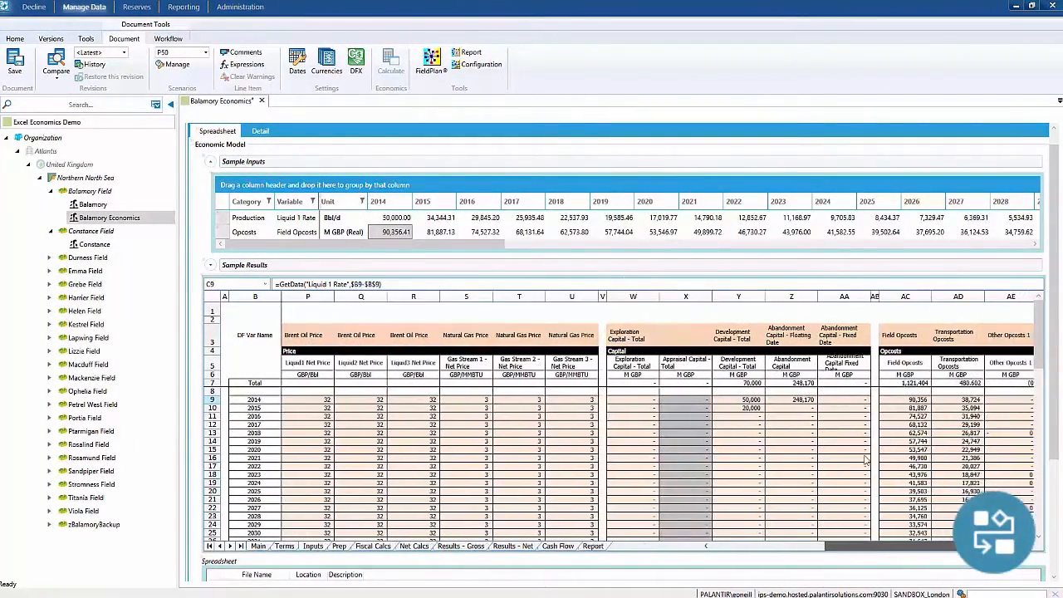
left_click(851, 400)
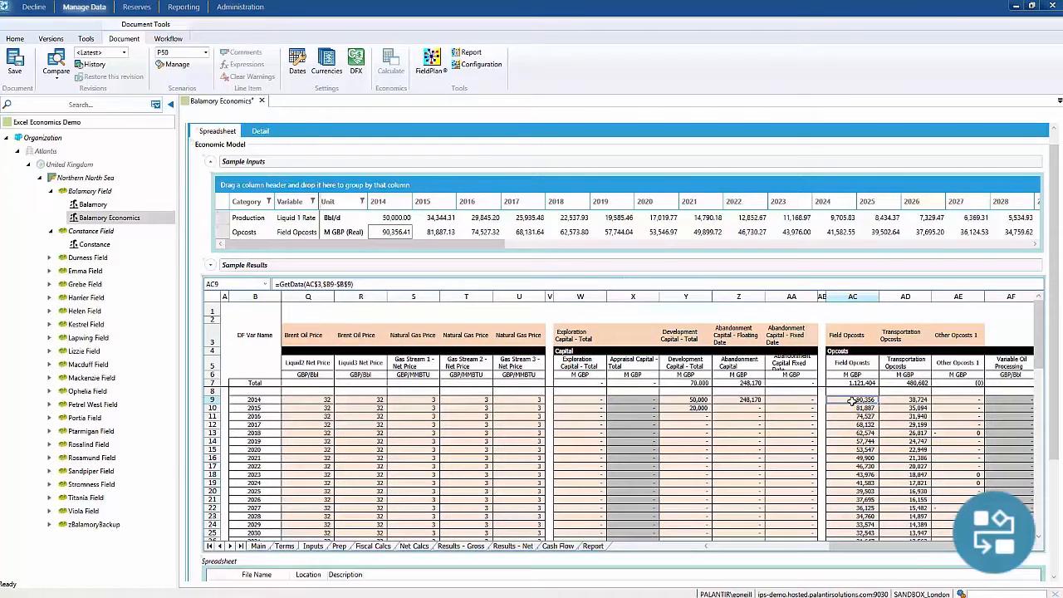
left_click(850, 408)
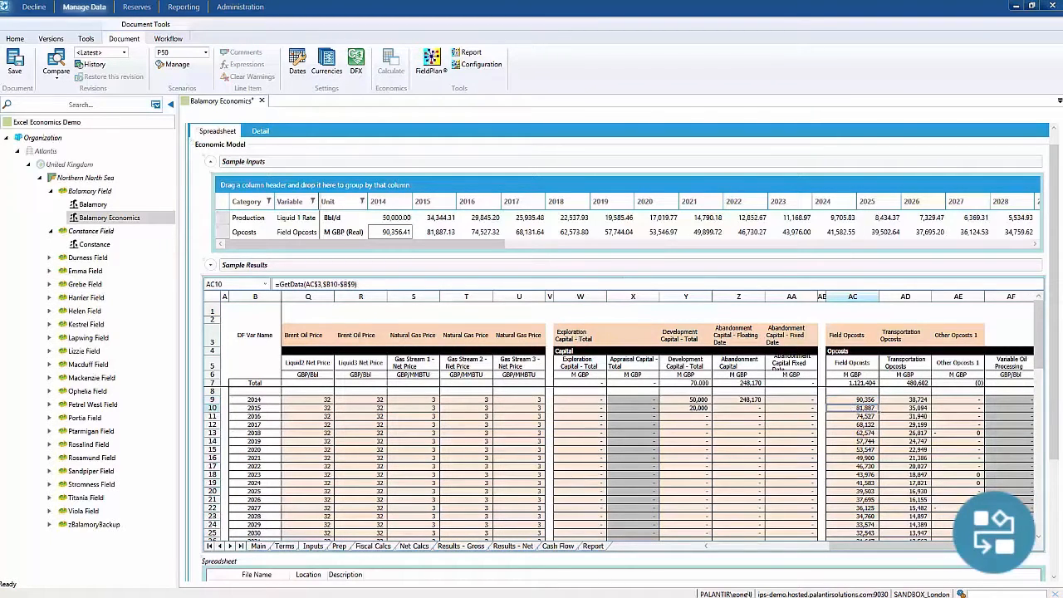
left_click(920, 402)
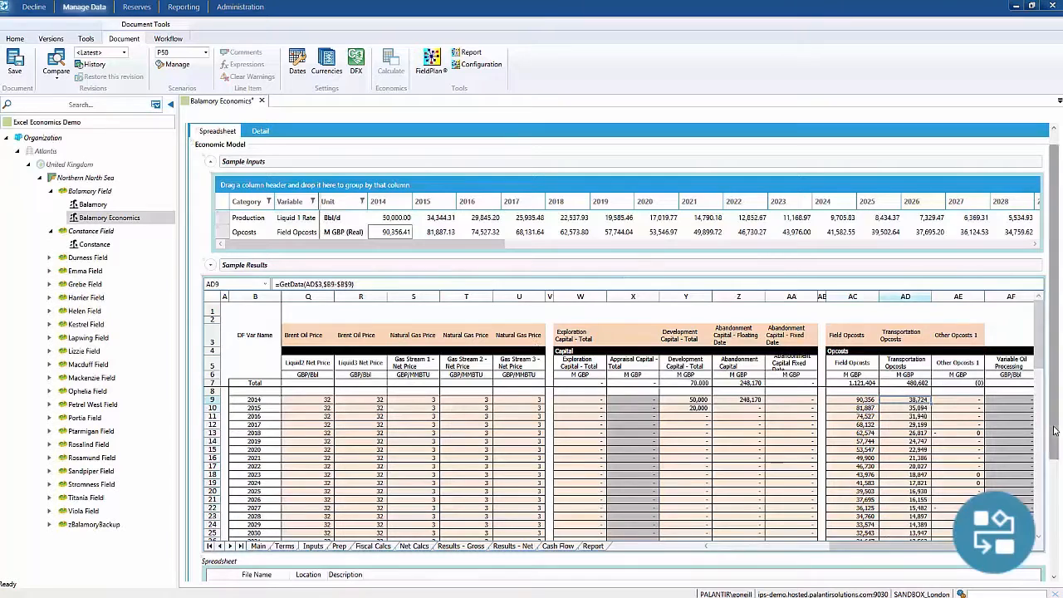
View the summary on the embedded spreadsheet's Report sheet.
scroll(1051, 424, "up", 1)
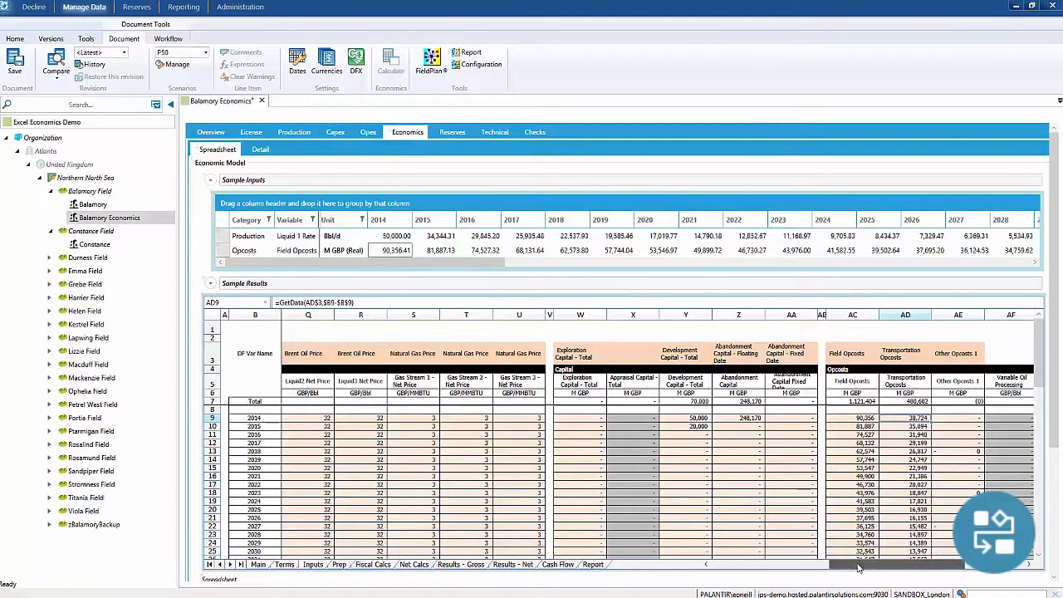
left_click_drag(858, 567, 595, 573)
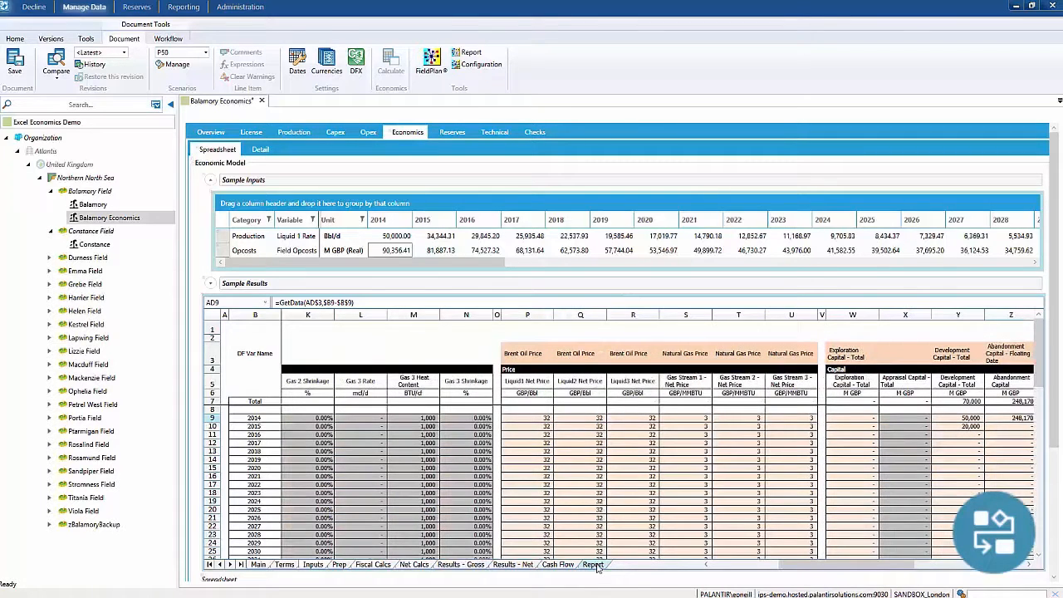
left_click(592, 565)
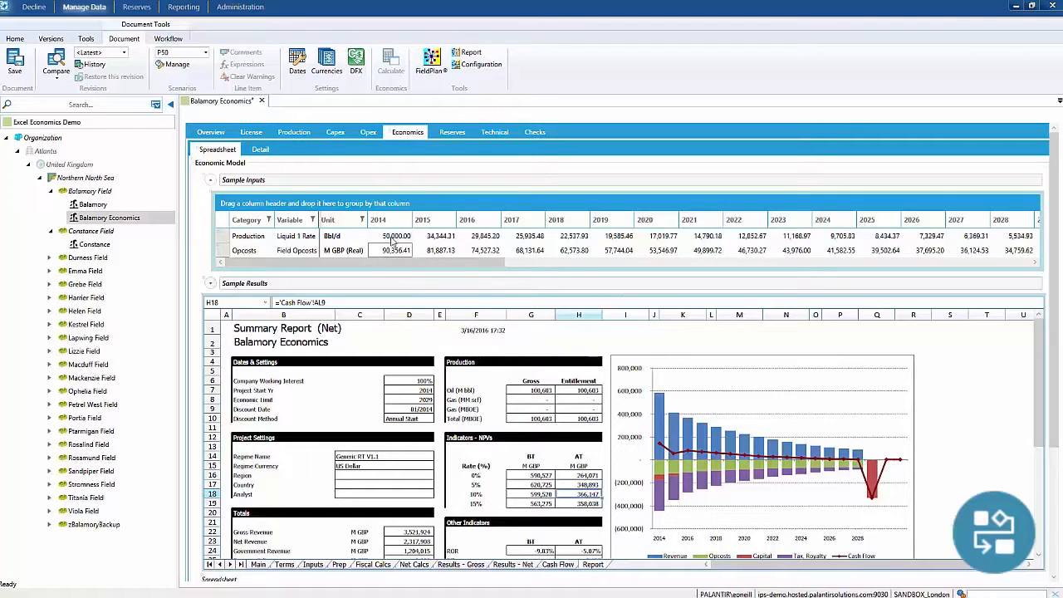
Set the 2015 Liquid 1 Rate in the sample inputs to 68000 Bbl/d.
left_click(445, 237)
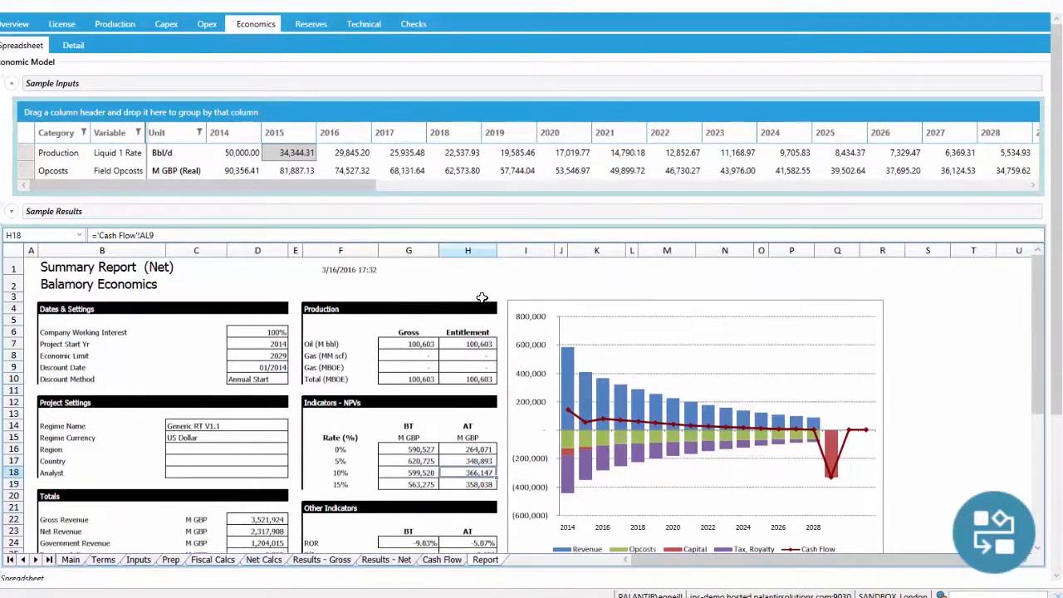
type("68000")
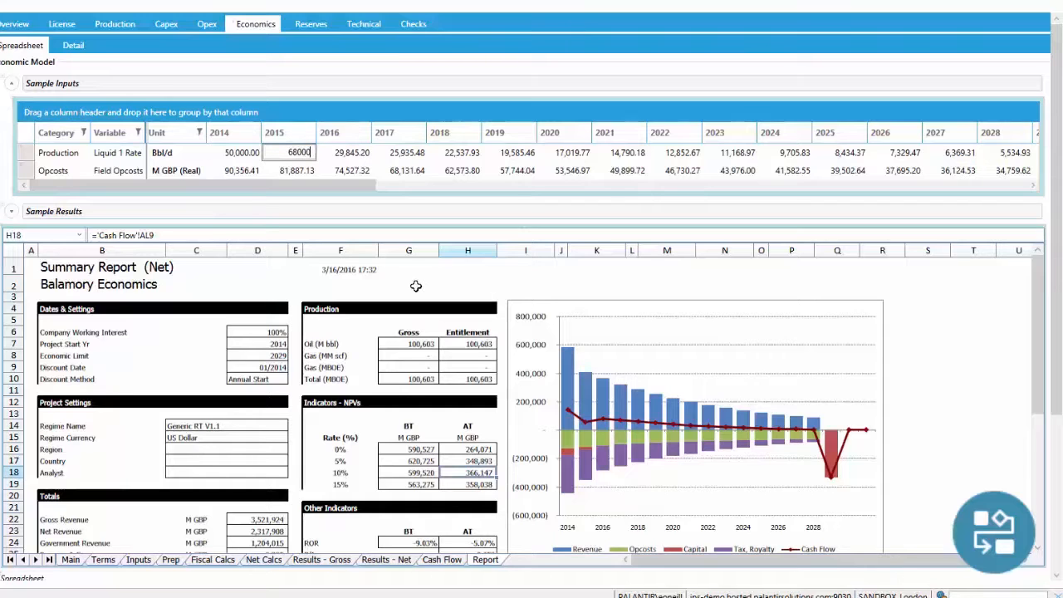
key("Tab")
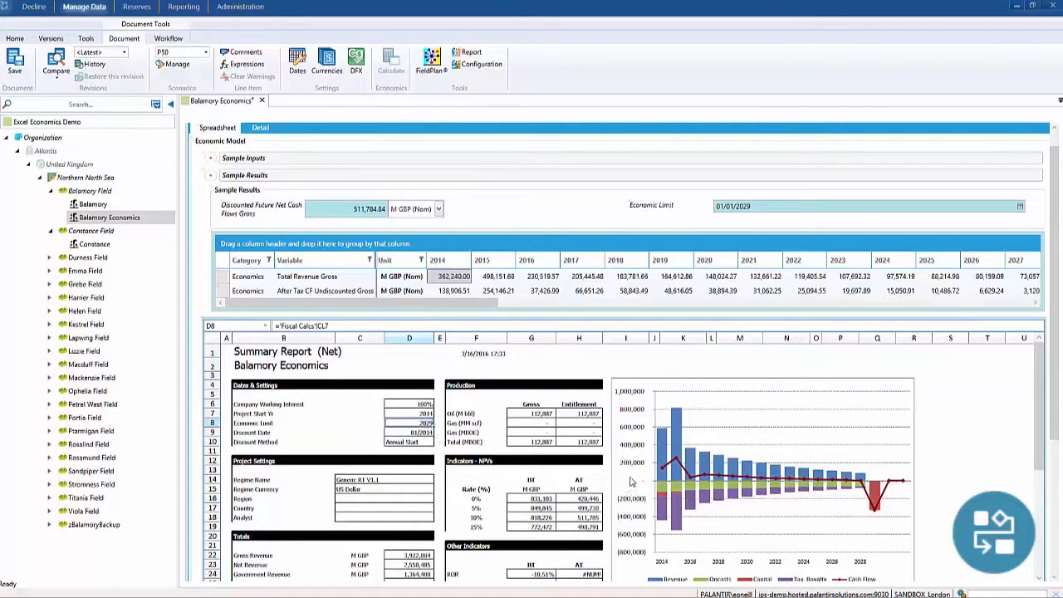
Inspect the expression behind the Economic Limit sample result, focusing on its GetWorkbookData reference, and close the editor without changes.
right_click(769, 214)
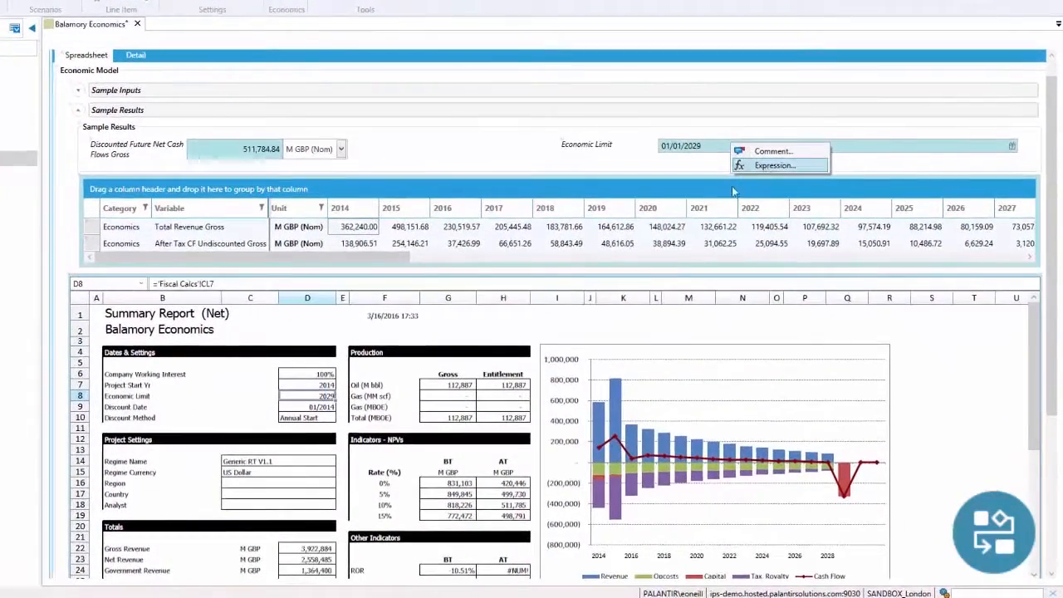
left_click(775, 165)
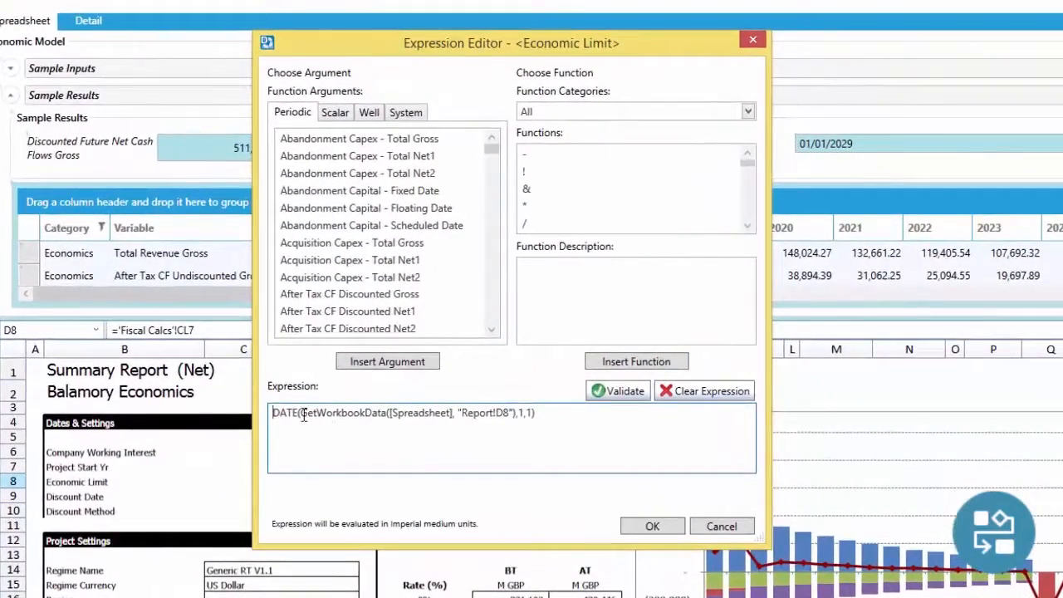
left_click_drag(302, 414, 516, 410)
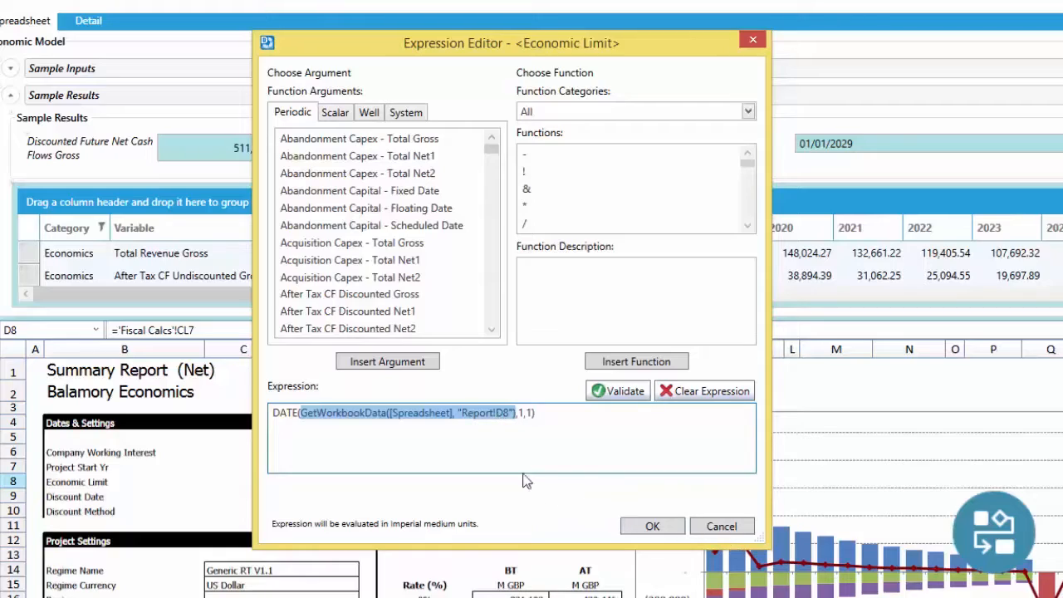
left_click(721, 525)
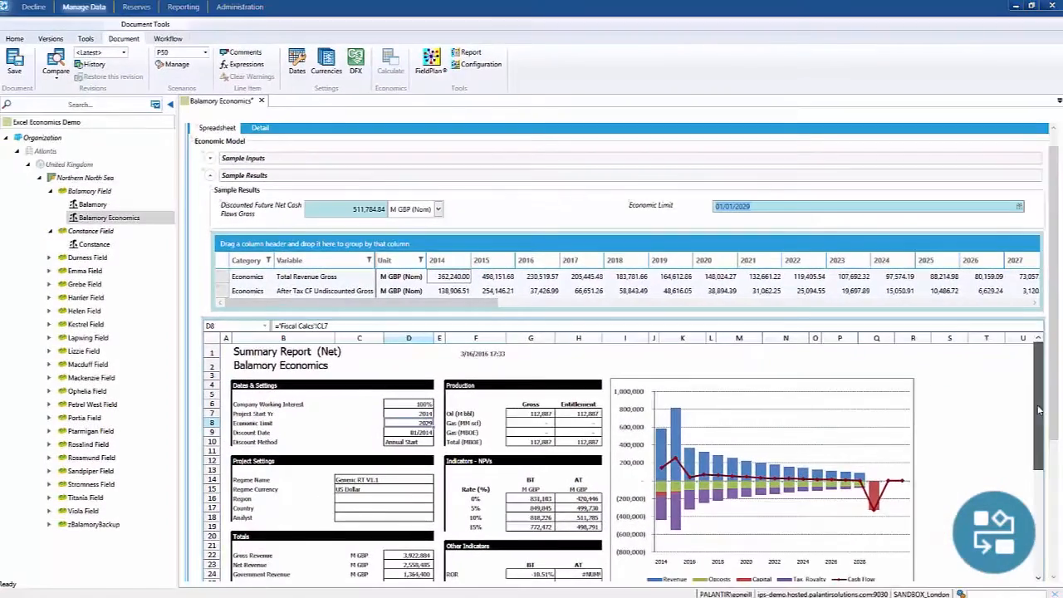
Expand the Sample Inputs section and set the 2023 Field Opcosts to 99999 M GBP (Real).
scroll(1038, 409, "down", 1)
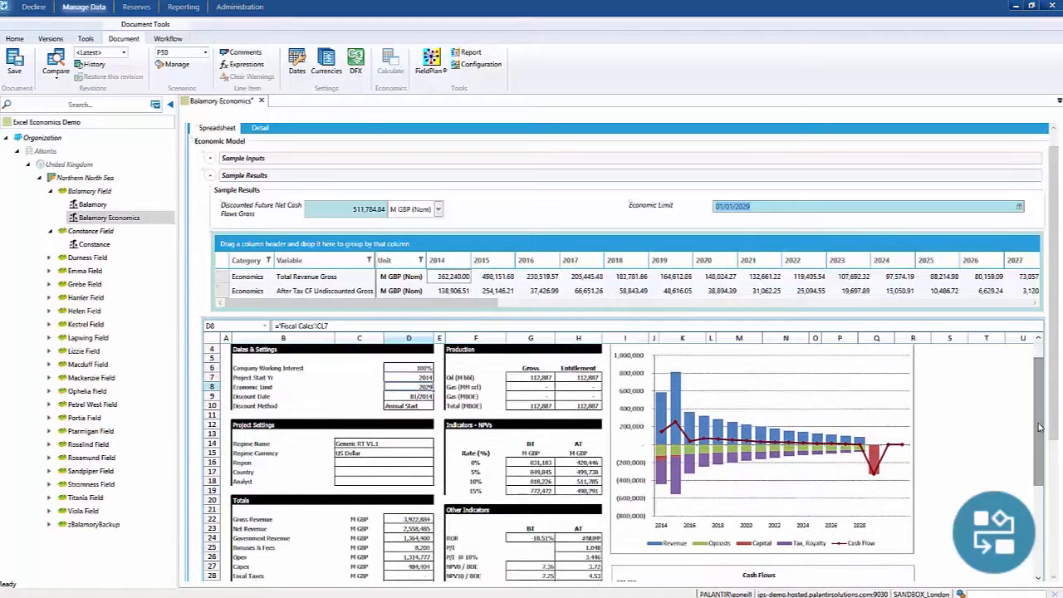
scroll(1056, 432, "down", 1)
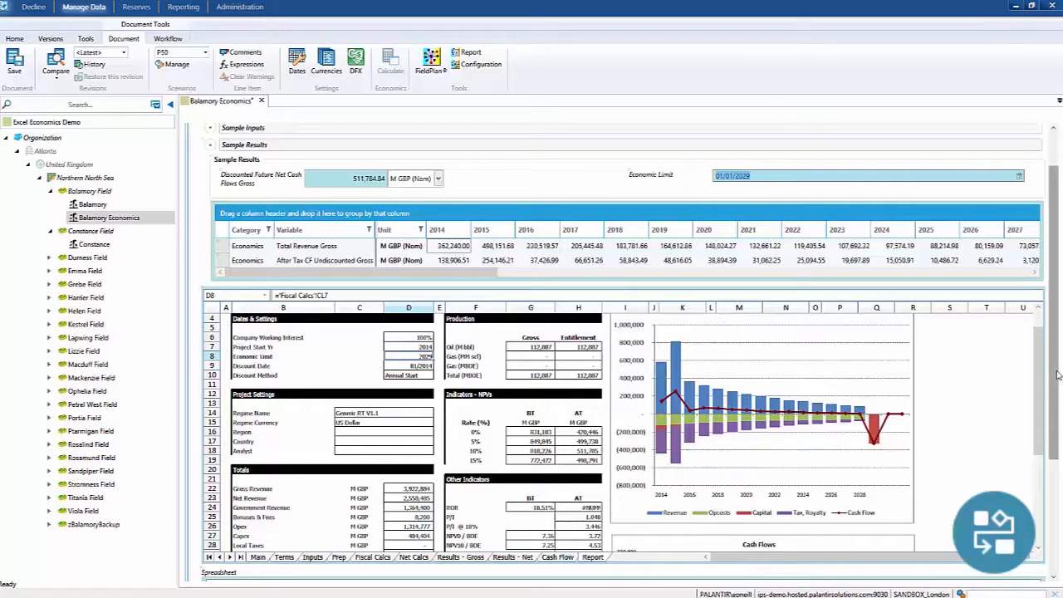
left_click_drag(1055, 343, 1052, 299)
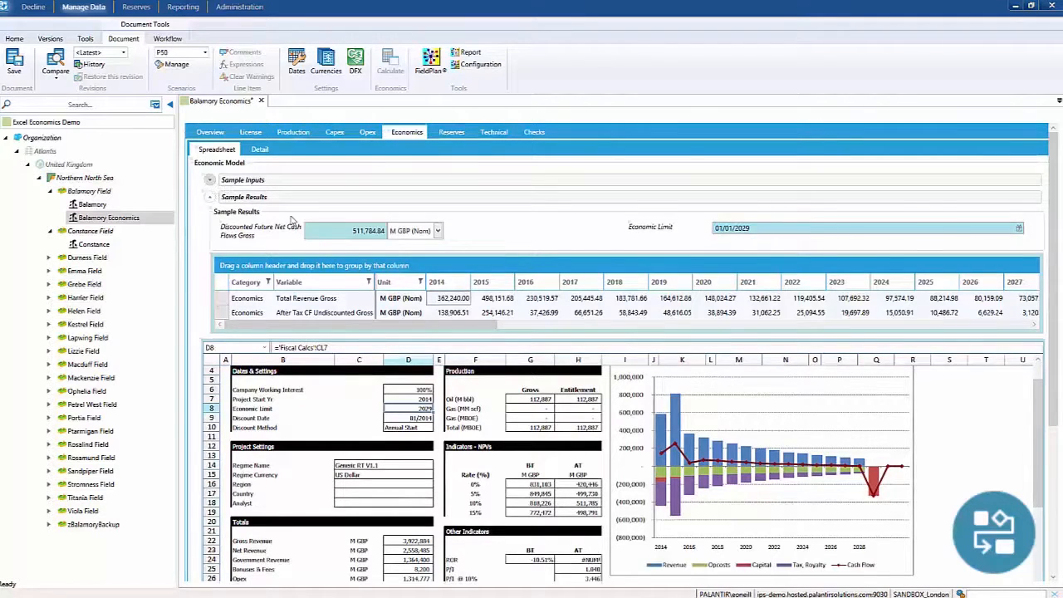
left_click(209, 180)
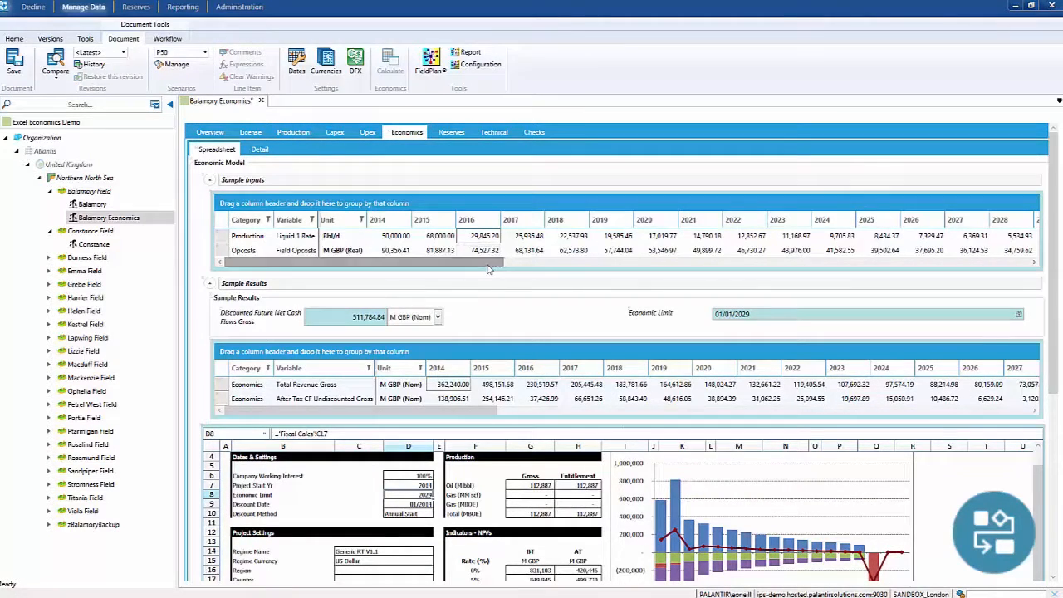
left_click_drag(495, 262, 548, 275)
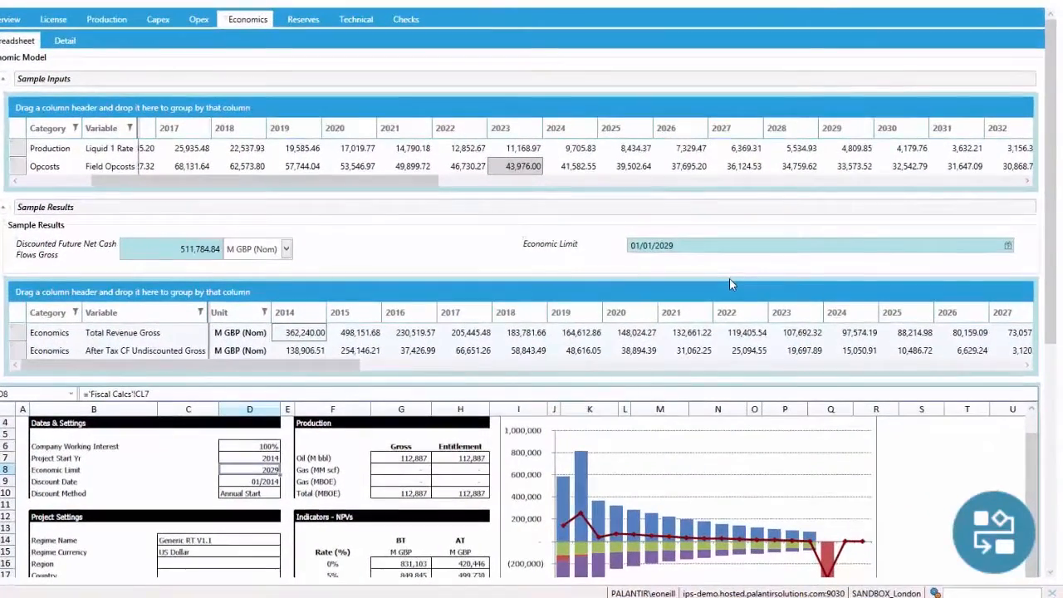
type("99999")
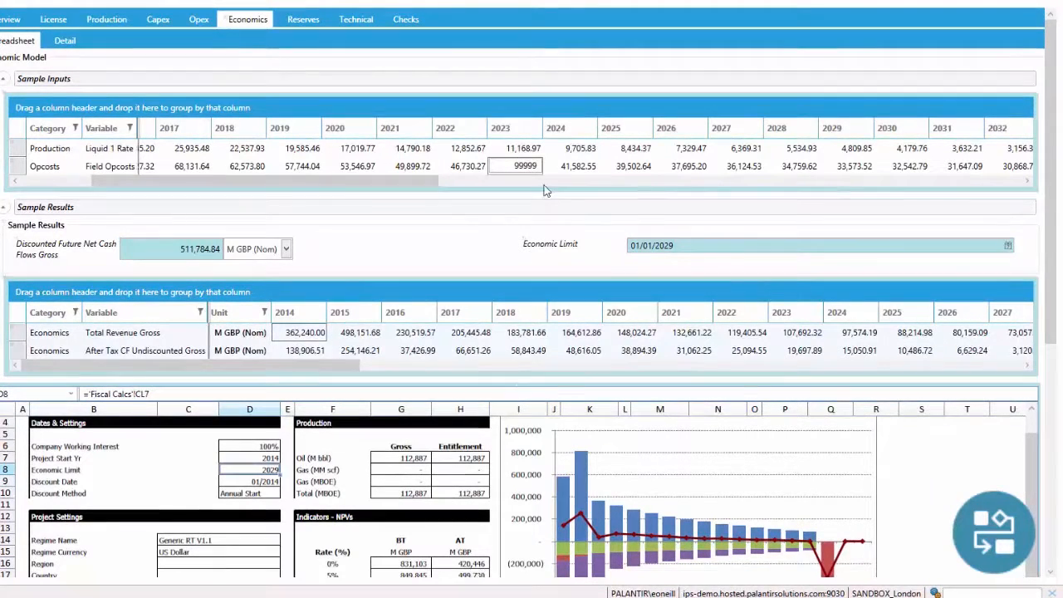
key("Tab")
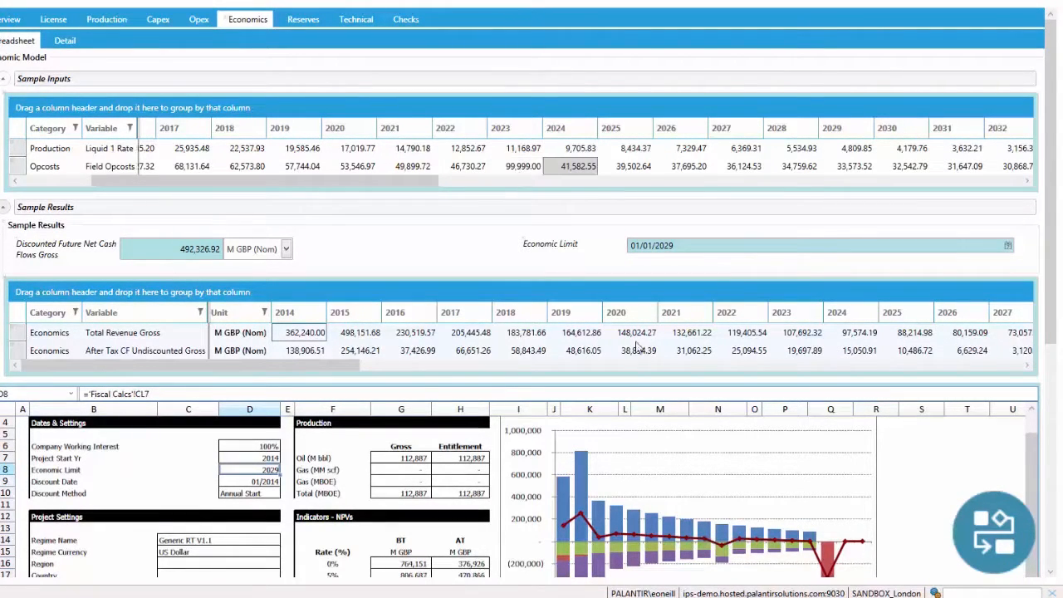
Raise the 2023 Field Opcosts in the sample inputs to 999999 M GBP (Real).
key("shift+Tab")
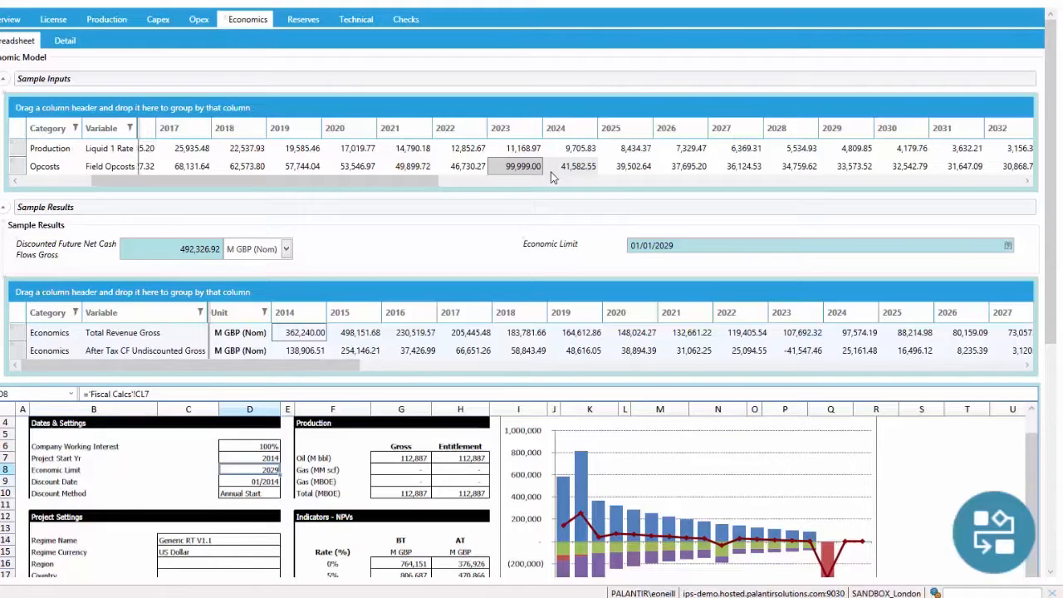
type("9")
type("9")
key("Tab")
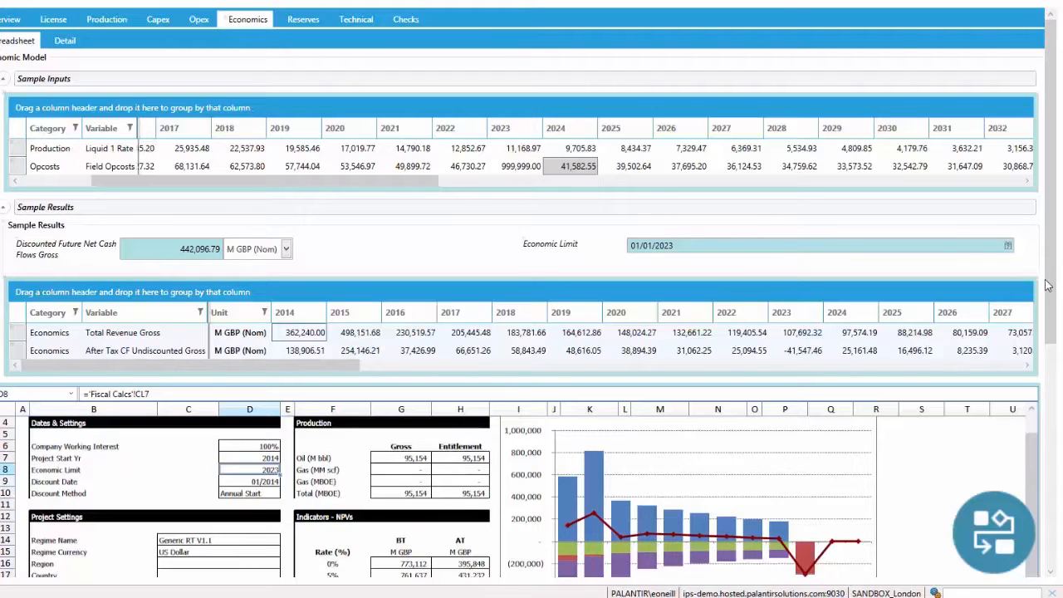
Review the recalculated cash flow chart and Economic Limit on the Report sheet, along with the Discounted Future Net Cash Flows Gross result.
scroll(1049, 305, "down", 1)
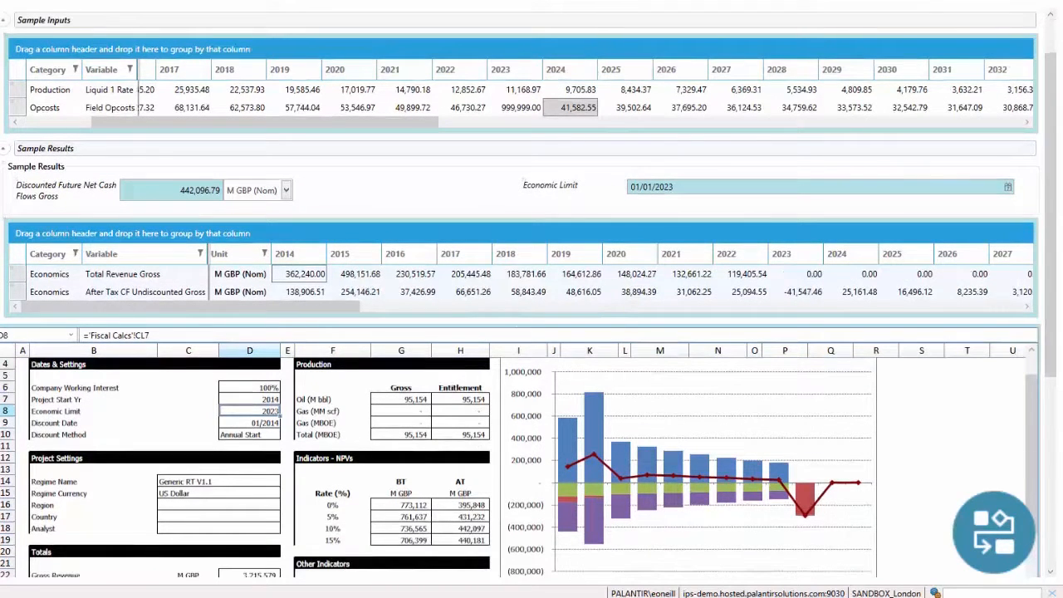
scroll(1049, 373, "down", 1)
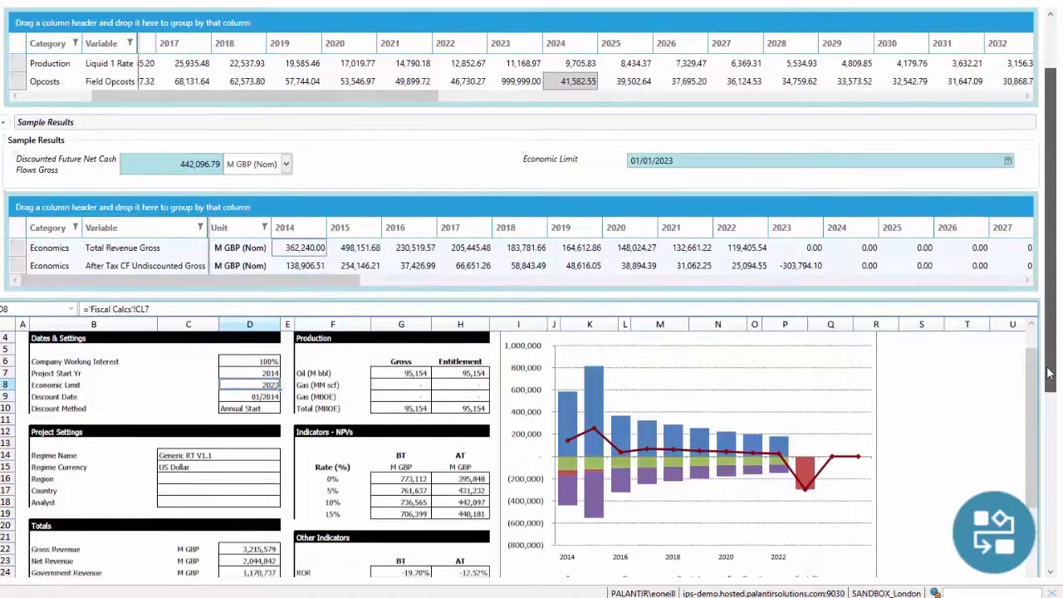
scroll(1050, 378, "down", 1)
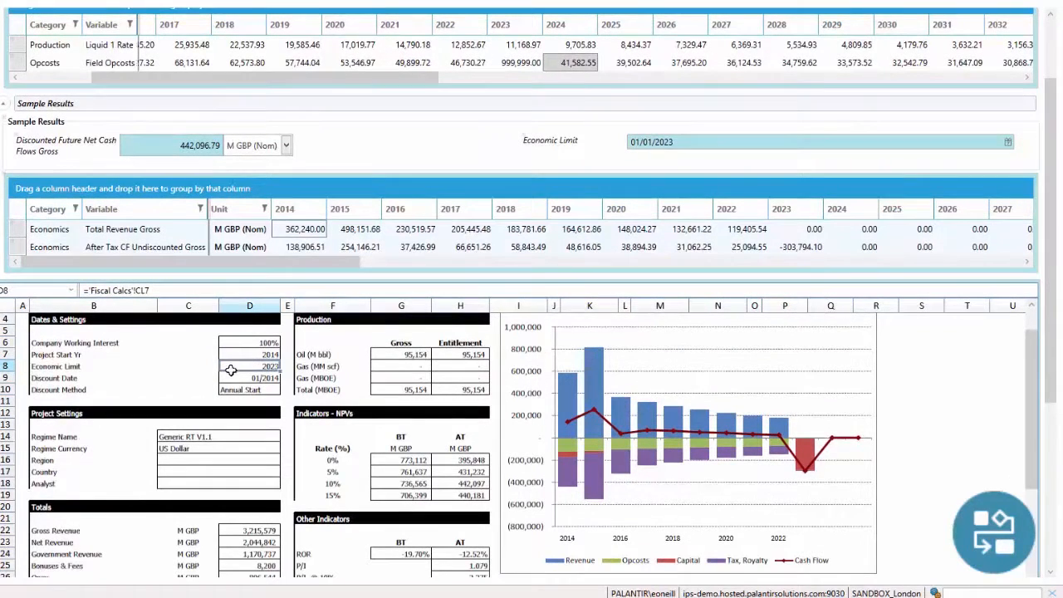
left_click(77, 363)
left_click(266, 366)
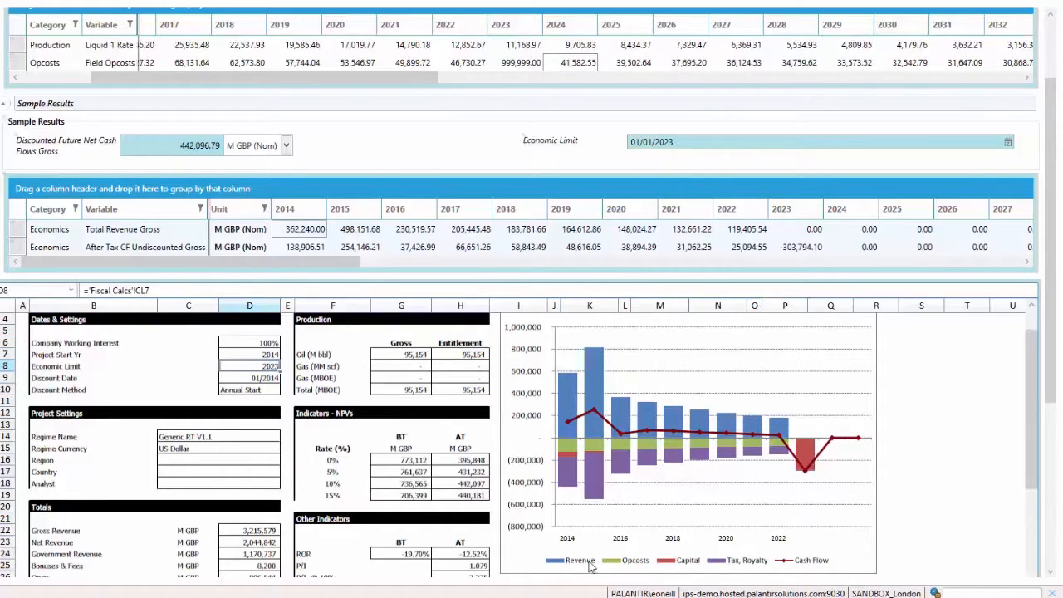
left_click_drag(193, 146, 232, 157)
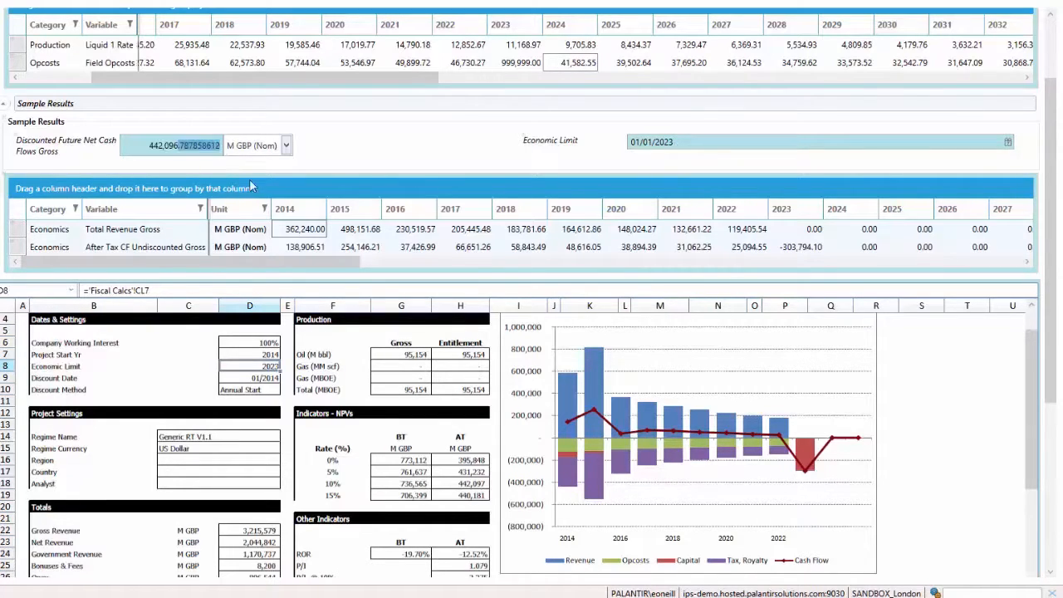
left_click(475, 292)
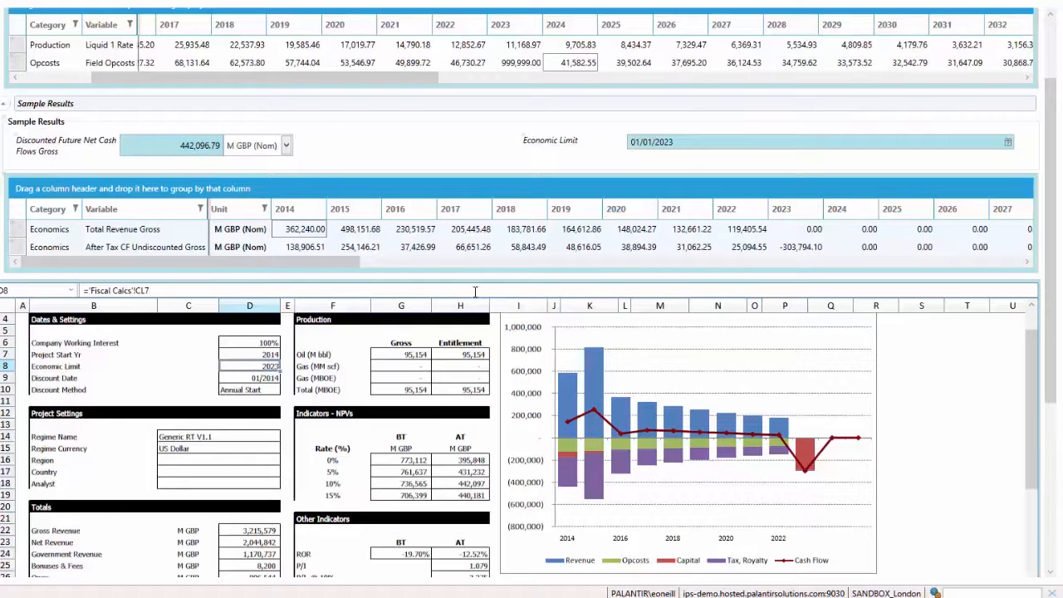